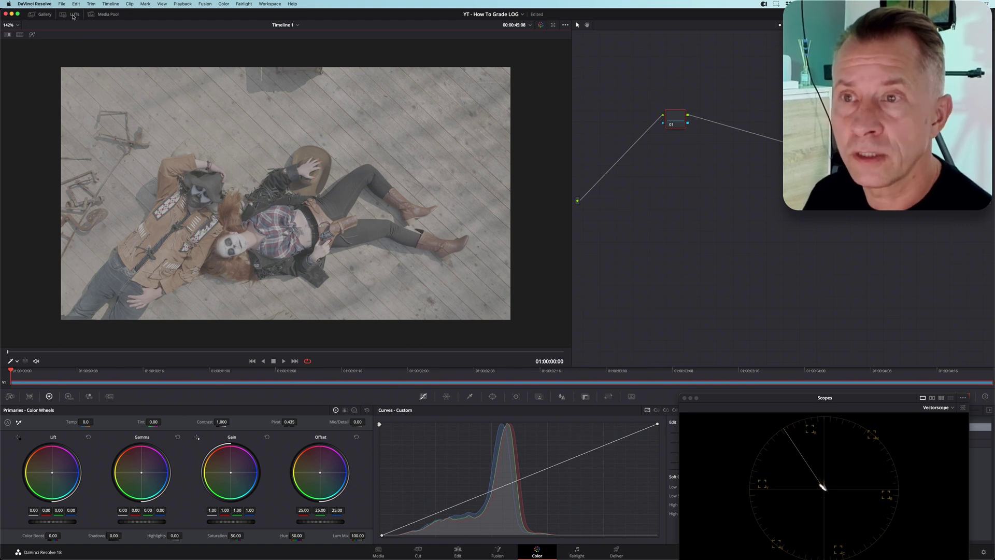
Apply the DJI Mavic 3 D-Log to Rec.709 V1 LUT from the LUT browser to node 01
click(74, 15)
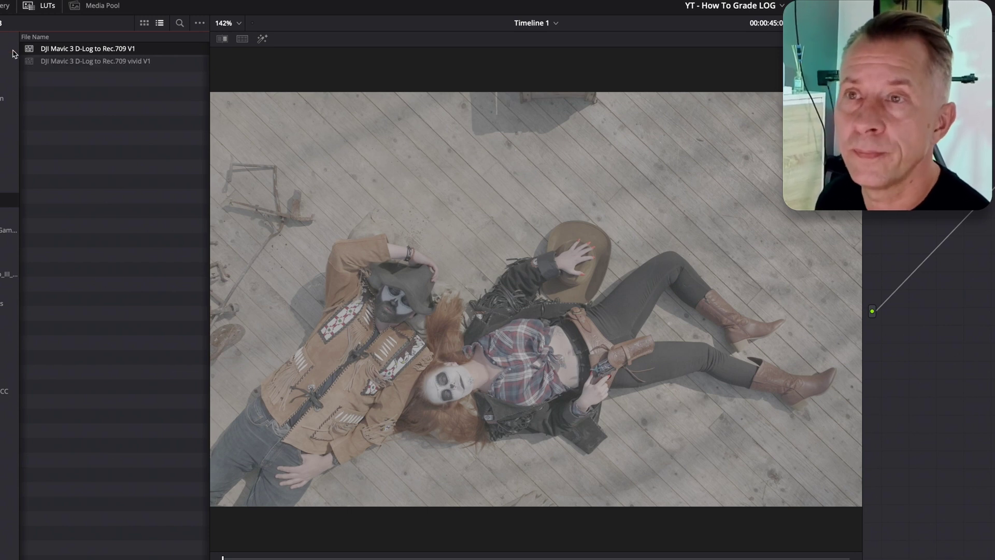
drag(89, 49, 744, 183)
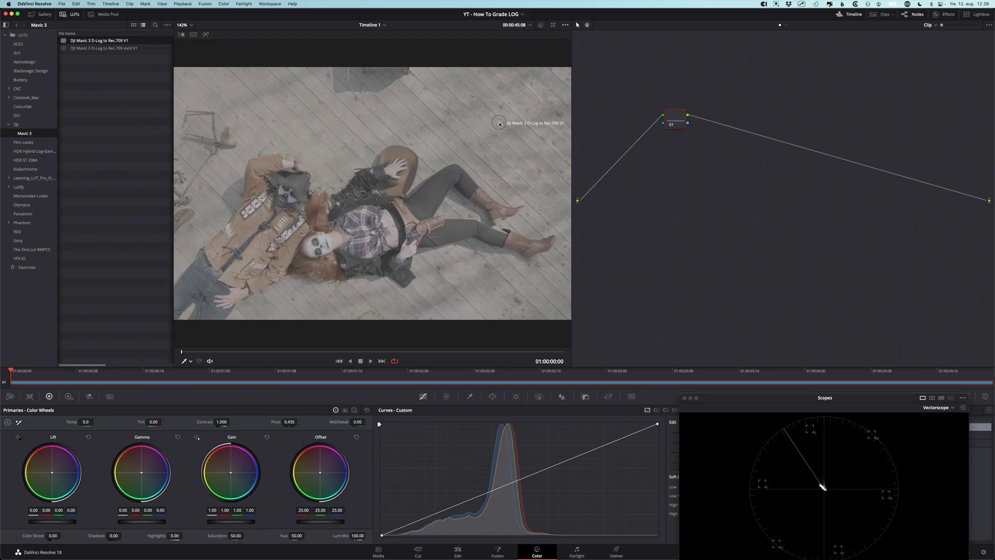
drag(499, 124, 676, 121)
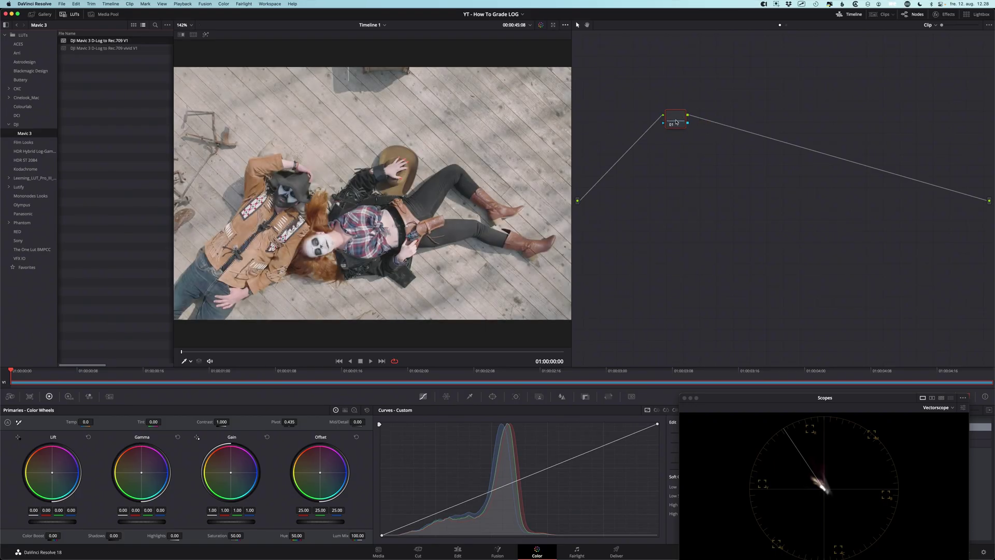
click(70, 14)
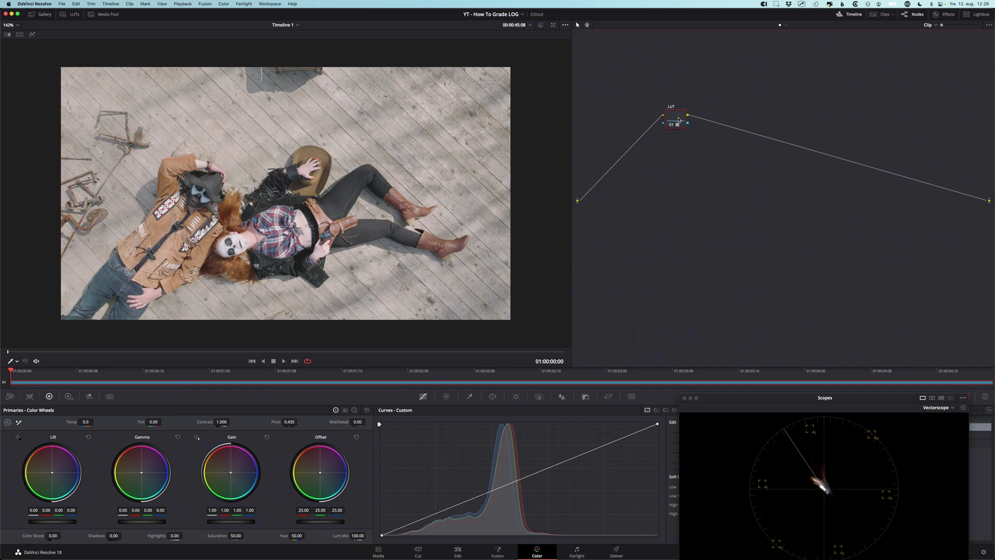
Switch the scopes to an RGB Parade and toggle the LUT node off and on to compare
drag(870, 428, 880, 336)
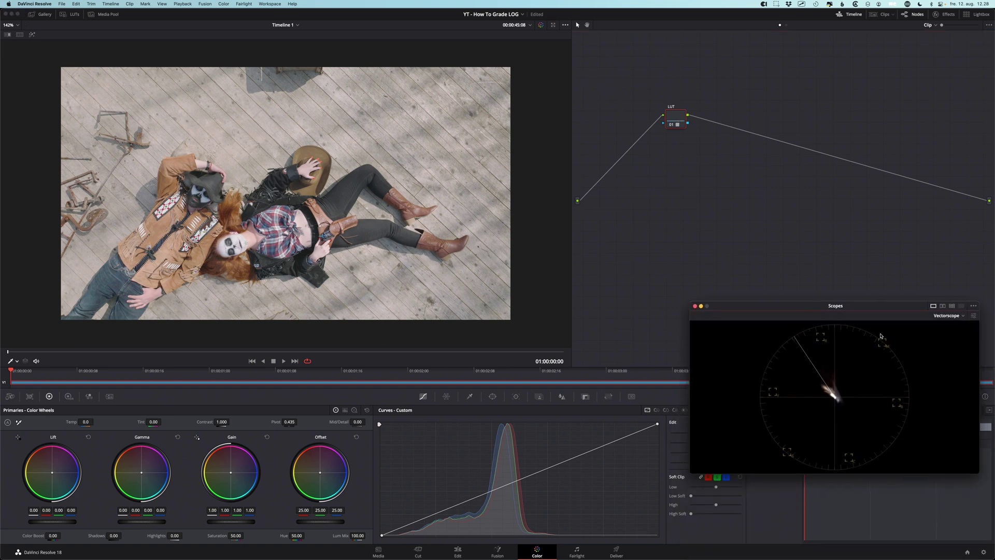
click(945, 316)
click(947, 326)
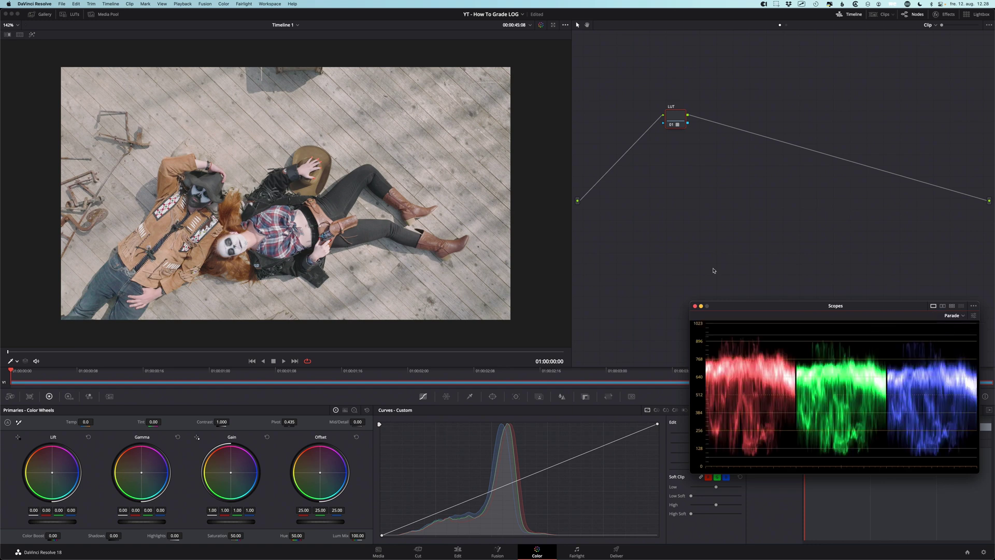
key(super+d)
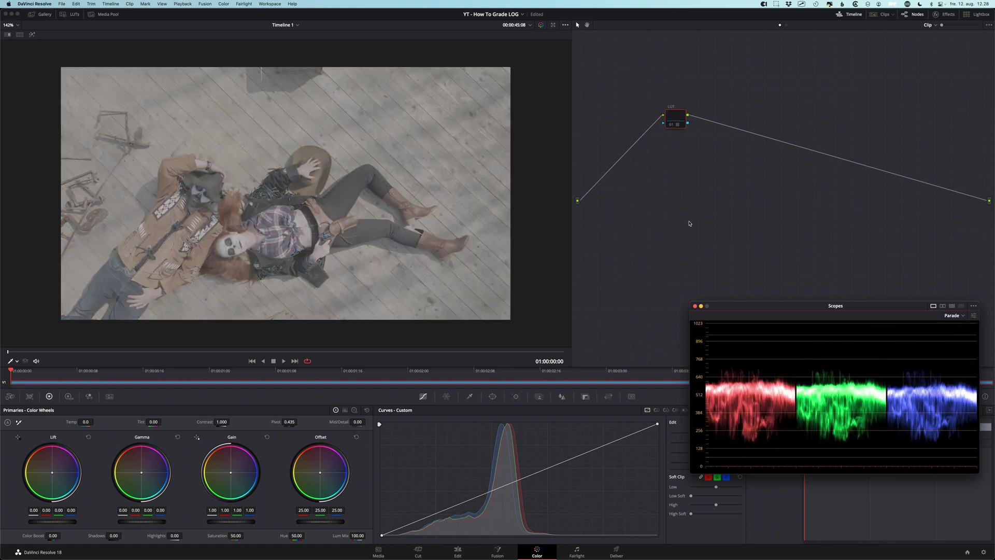
key(super+d)
key(super+d)
key(super+d)
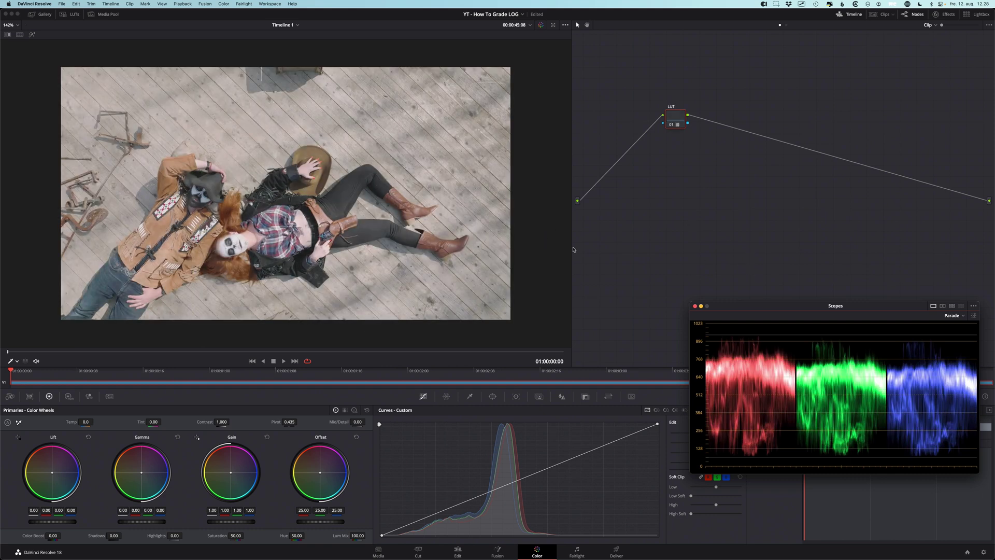
Move the scopes window to the lower right and shift the LUT node further right
mouse_move(772, 307)
mouse_down()
mouse_move(719, 298)
mouse_move(756, 301)
mouse_up()
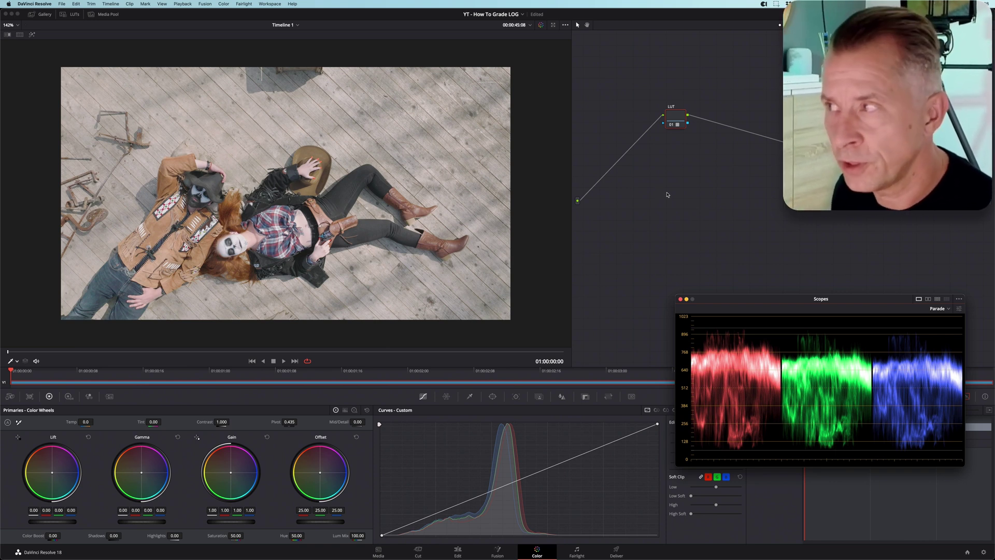
drag(742, 299, 756, 363)
drag(676, 117, 741, 139)
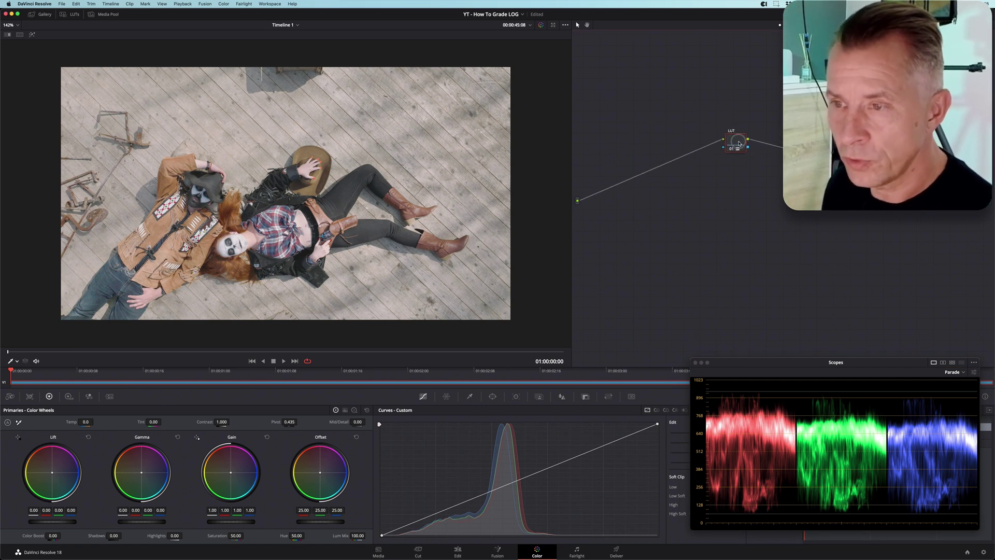
drag(745, 140, 740, 144)
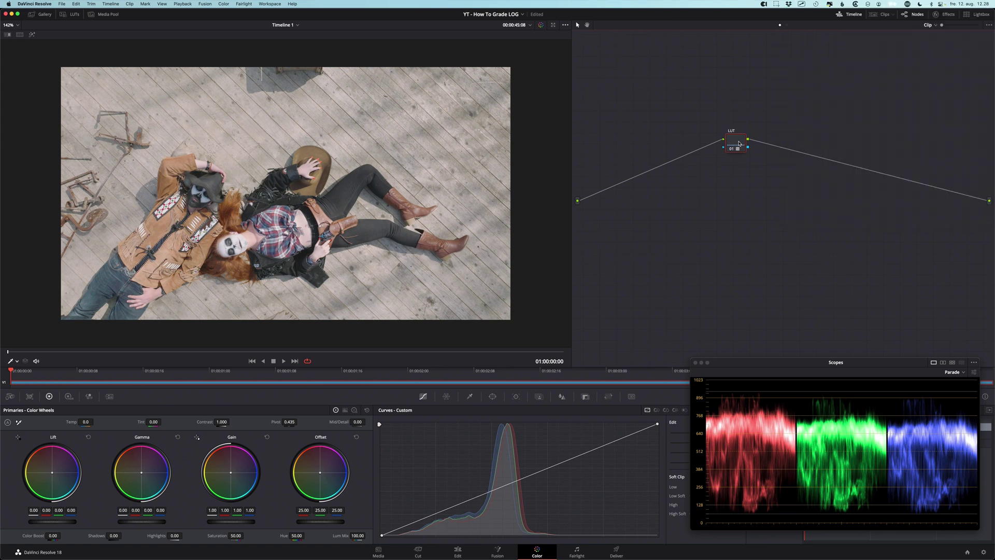
Add two serial nodes, EXP and BAL, ahead of the LUT node and arrange them in a 01→02→03 row
key(shift+s)
key(shift+s)
drag(736, 187, 625, 131)
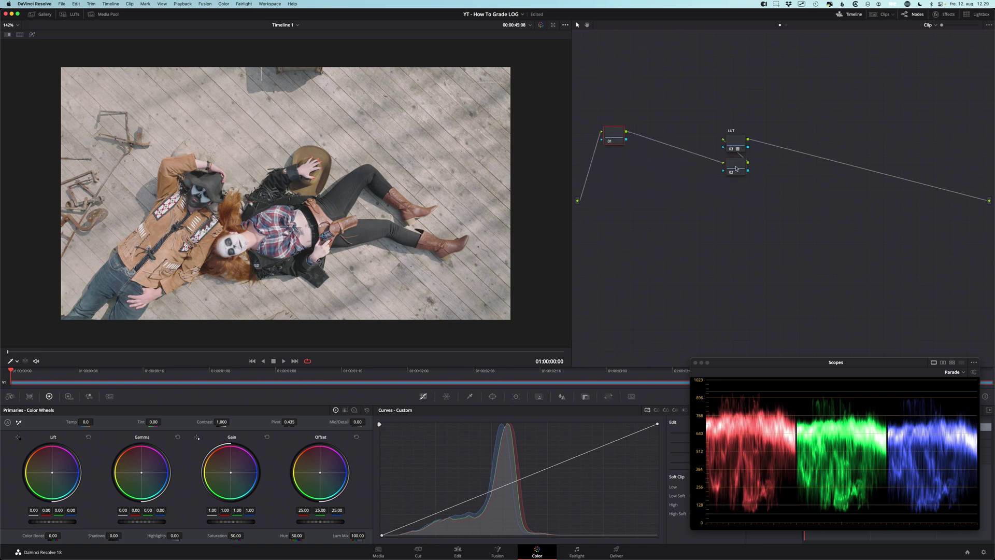
drag(735, 167, 662, 136)
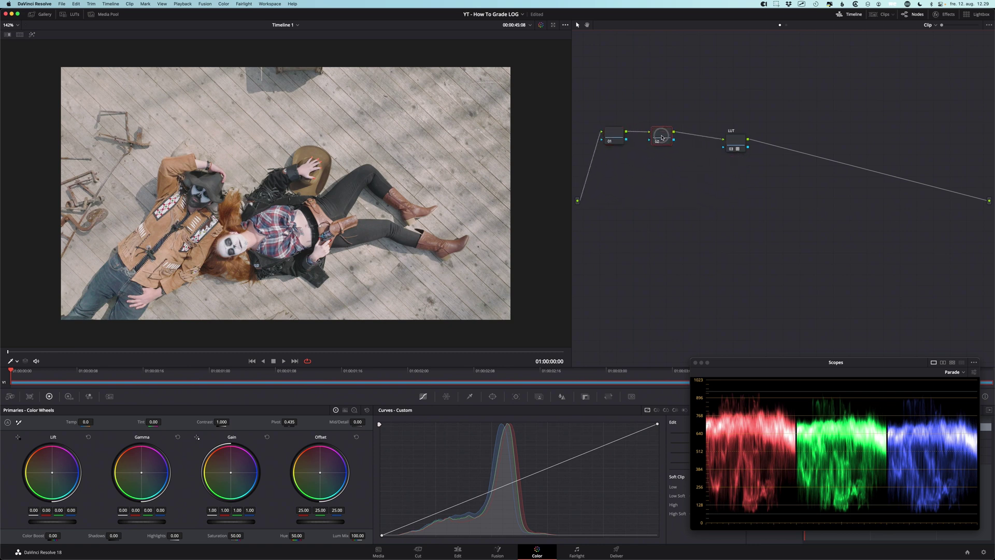
click(617, 137)
click(666, 134)
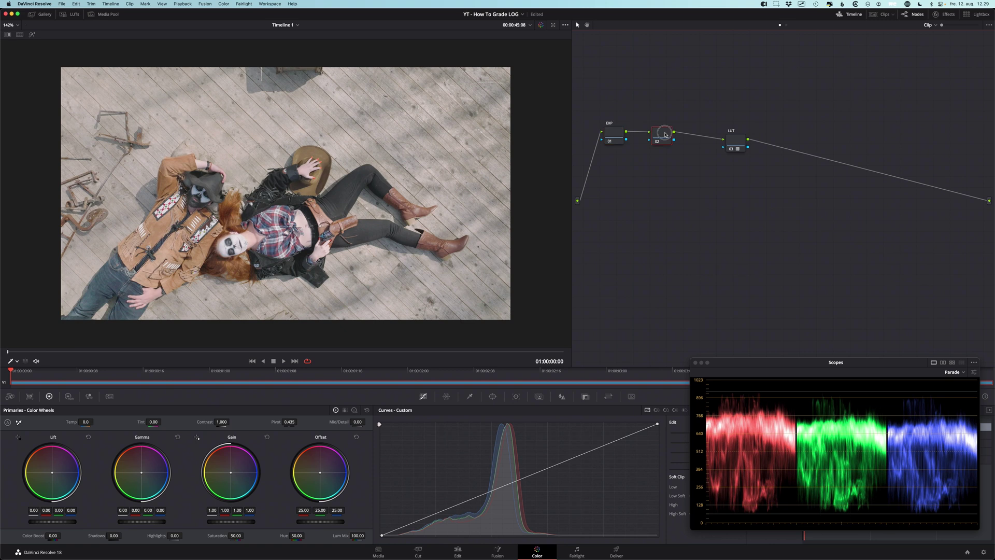
click(665, 161)
drag(621, 137, 625, 140)
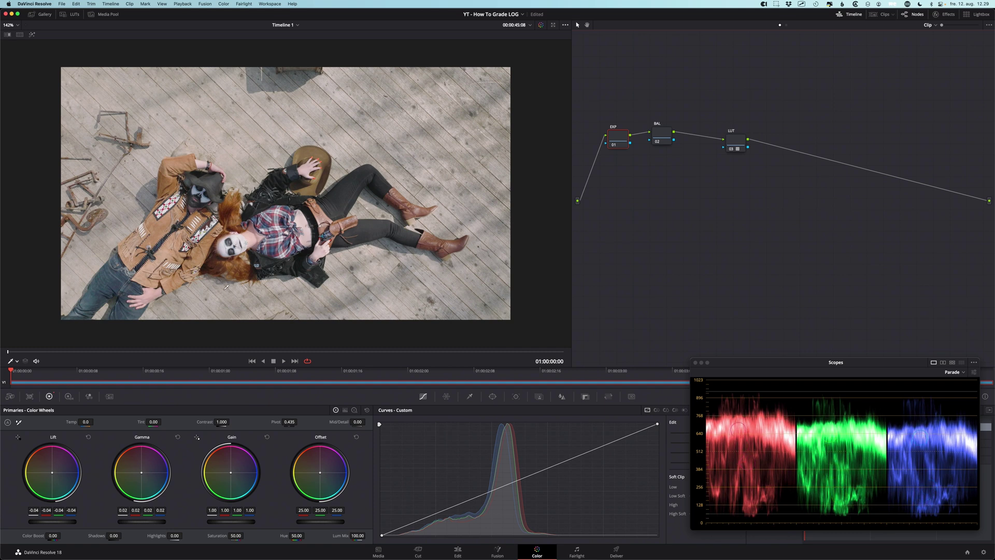
Play the clip, return to its first frame, and toggle the EXP node to compare the exposure change
key(space)
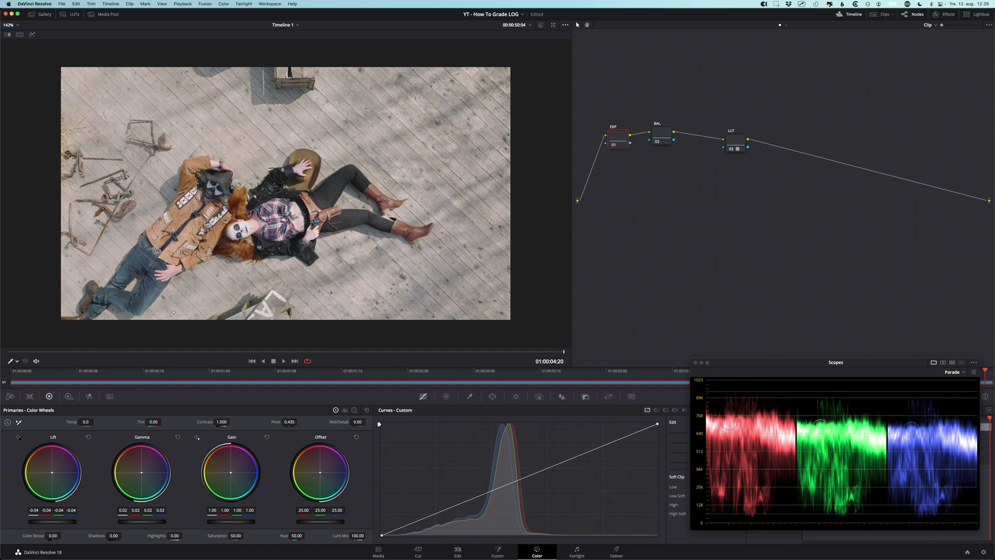
click(9, 354)
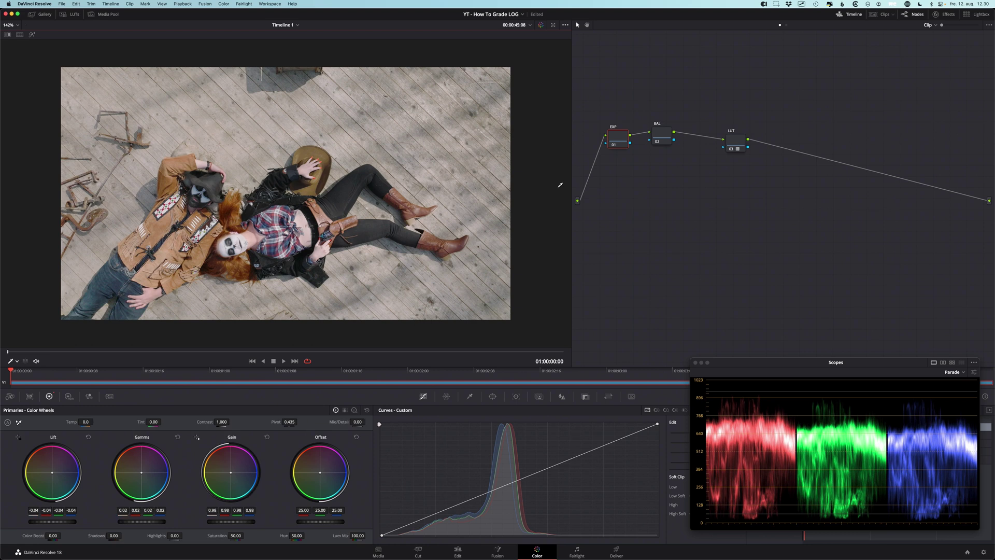
key(ctrl+d)
key(ctrl+d)
drag(664, 137, 660, 139)
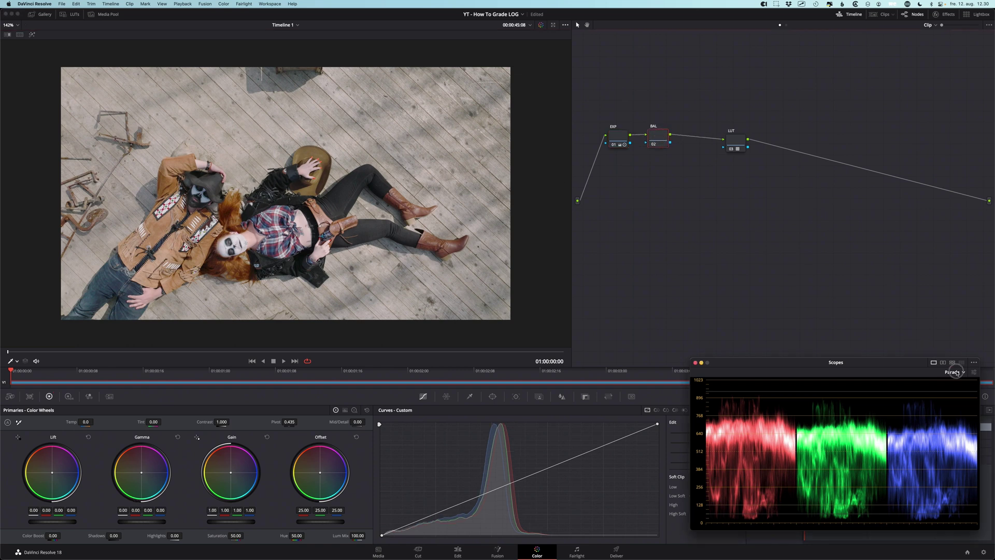
Switch the scopes to a Vectorscope and move the scopes window up and left
click(954, 371)
click(964, 397)
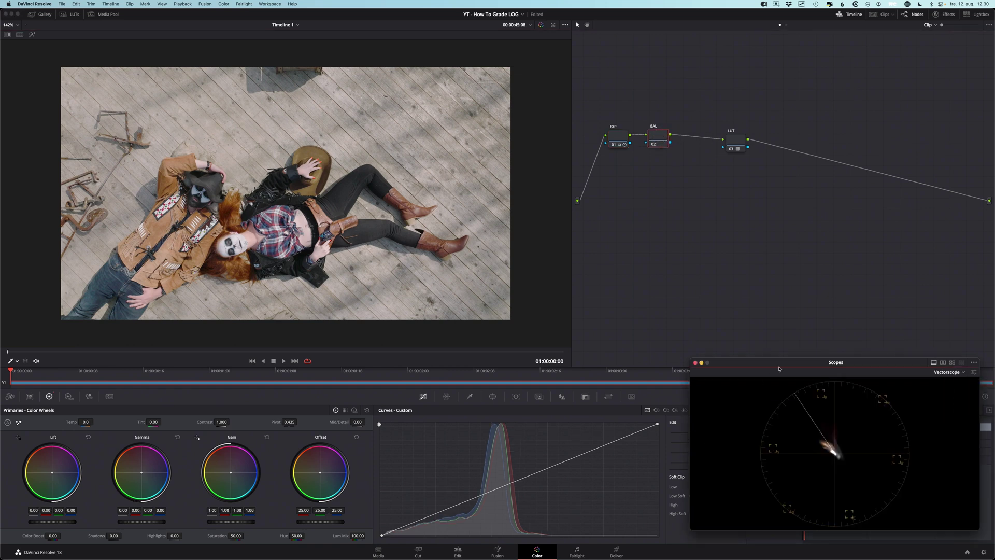
drag(779, 369, 709, 249)
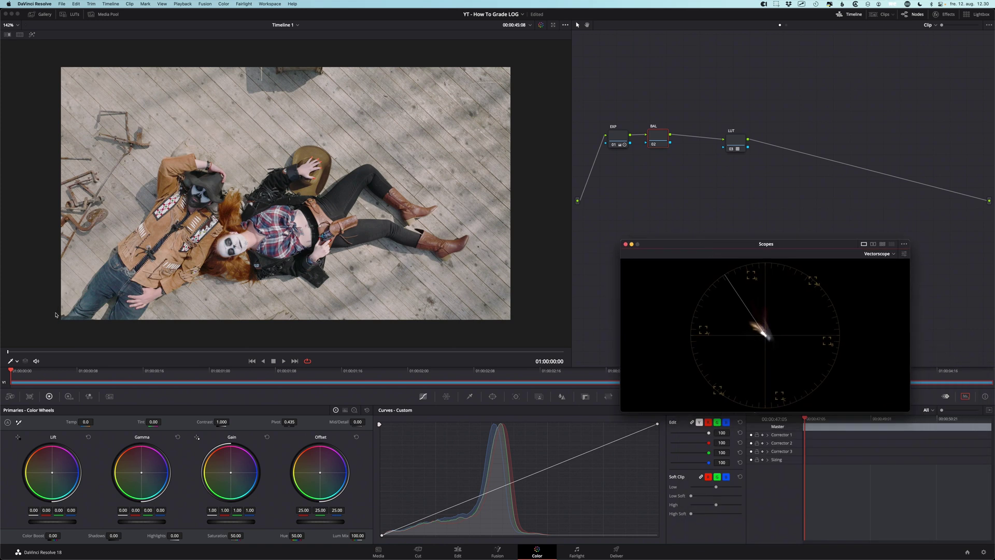
Set the viewer overlay to Qualifier and check the vectorscope's skin tone indicator setting
click(15, 361)
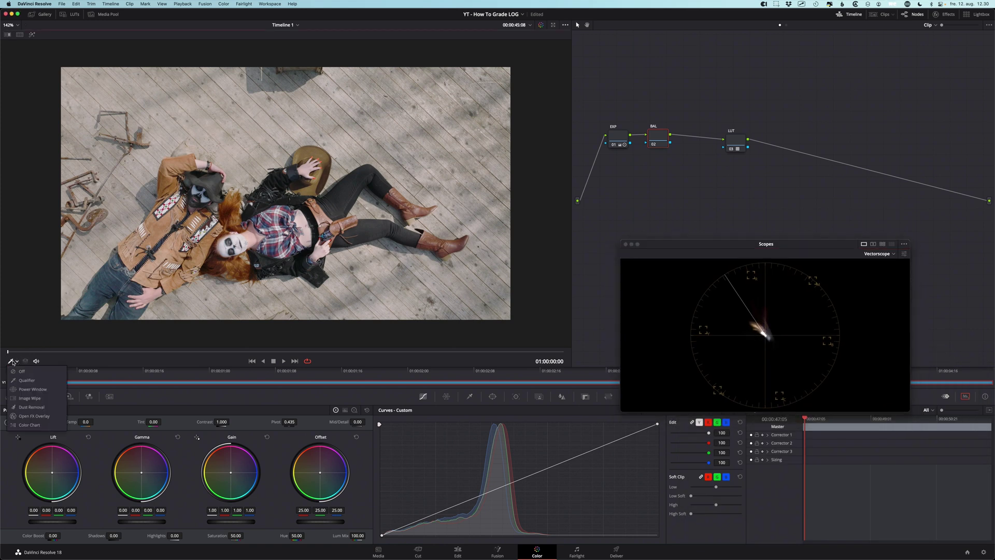
click(39, 386)
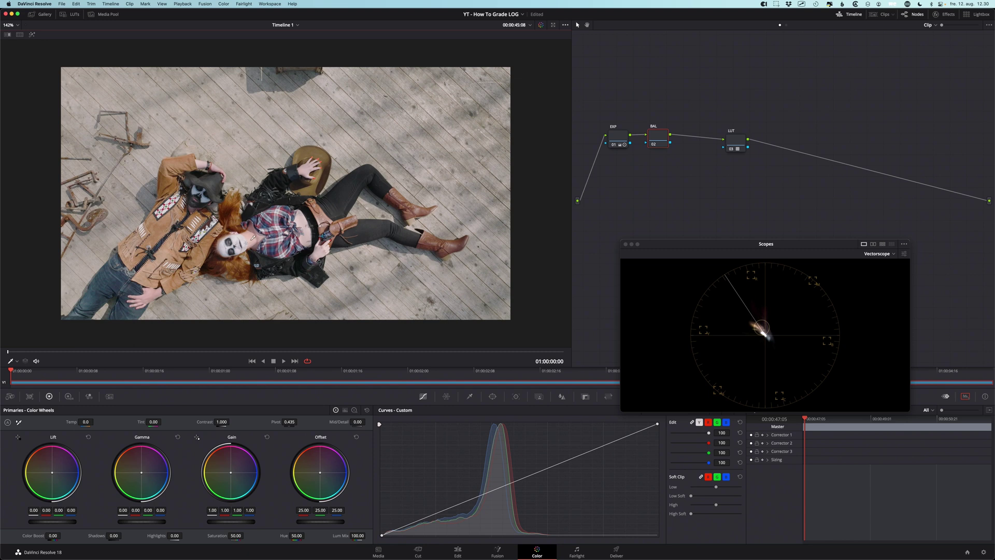
click(904, 254)
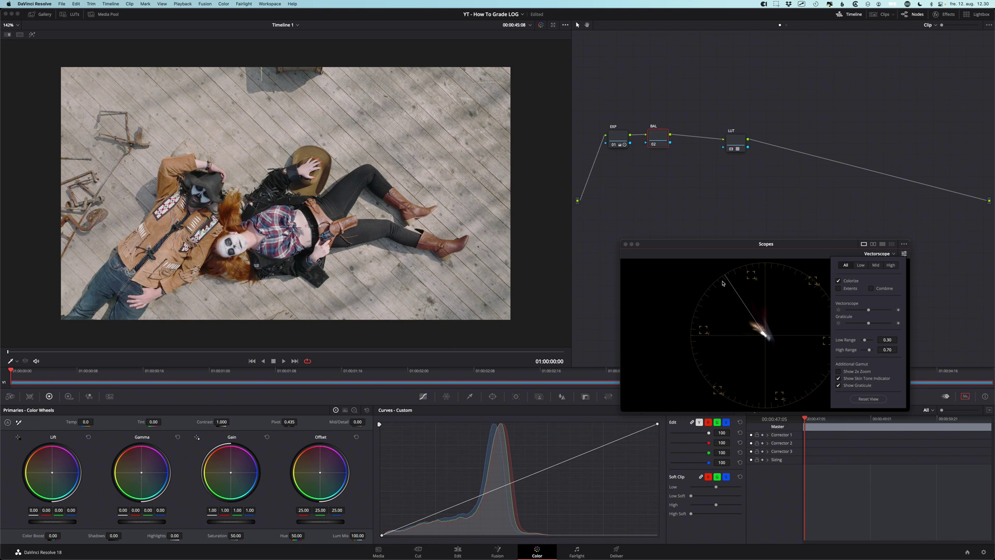
drag(713, 245, 659, 200)
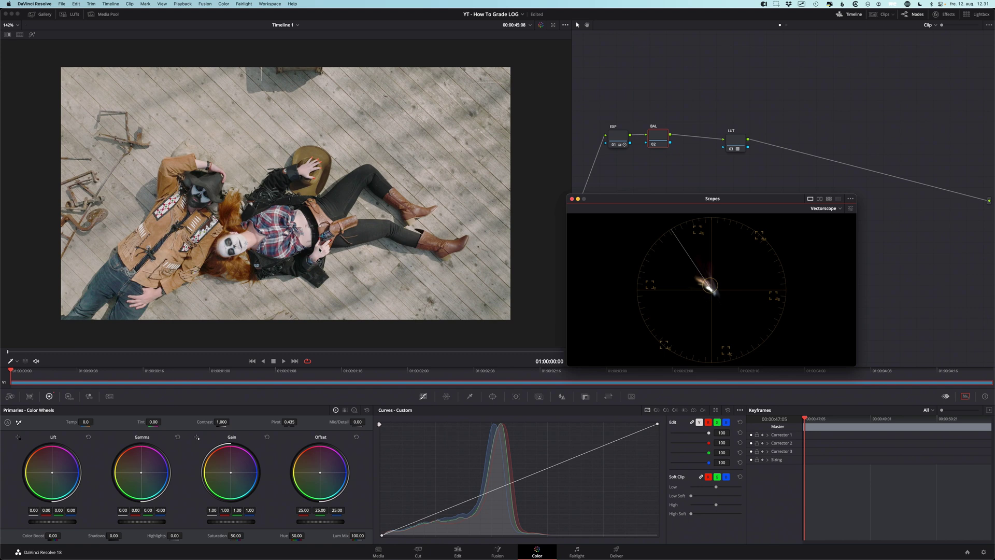
Set BAL gamma blue -0.01, gain red 1.01 and green 0.99, compare with Ctrl+D, and save
click(240, 160)
key(super+d)
key(super+d)
key(super+d)
key(super+d)
key(super+d)
key(super+d)
key(super+s)
Box-select the EXP and BAL nodes and re-enable them both
click(646, 139)
drag(646, 139, 675, 160)
key(super+d)
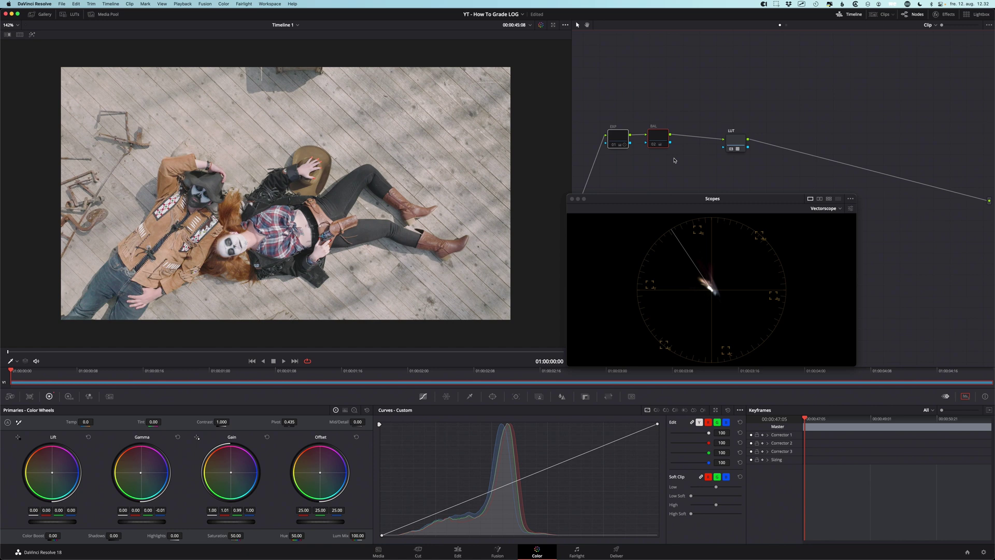
key(super+d)
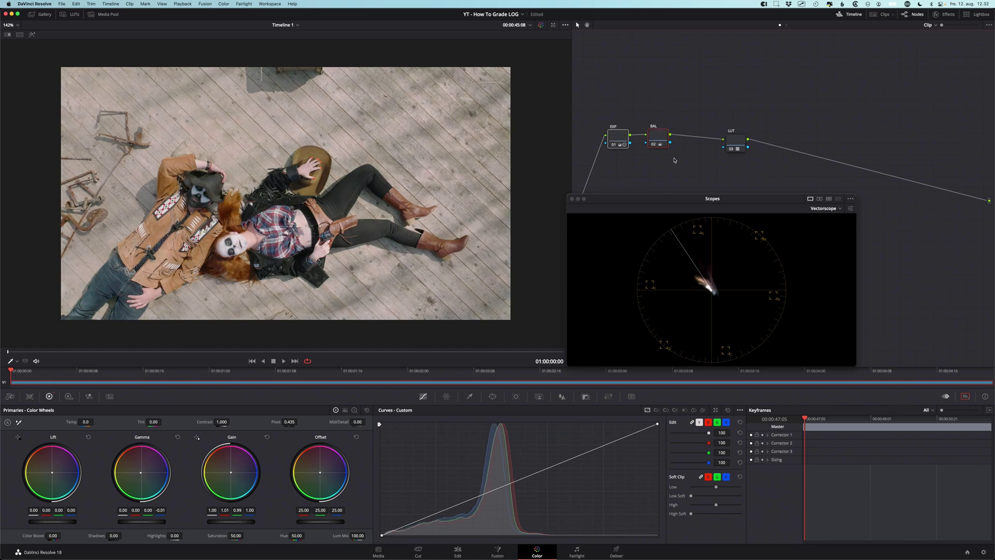
Move the scopes window to the lower right and pull the LUT node next to BAL
click(687, 154)
drag(620, 202, 824, 388)
drag(738, 142, 704, 137)
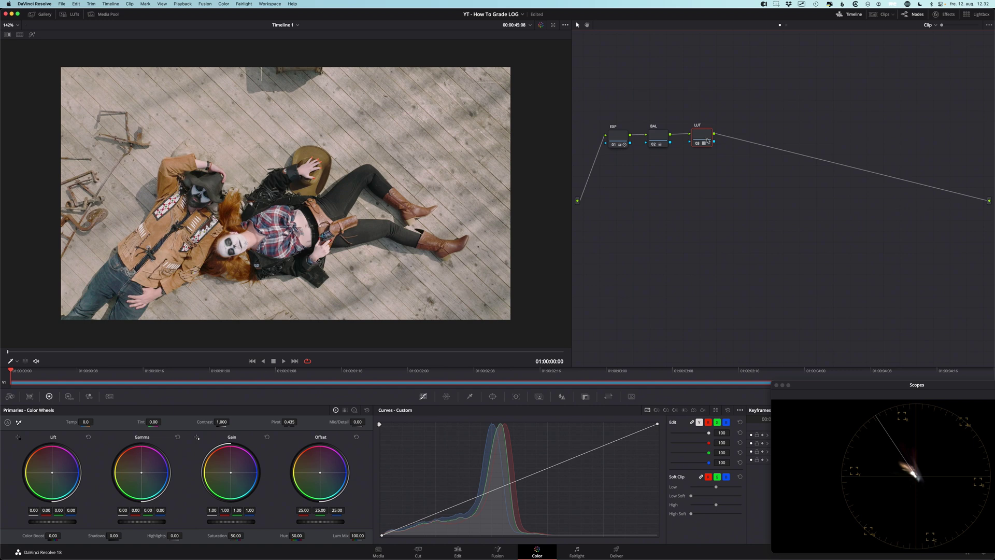
Add nodes 04 and 05 after the LUT in a second row, with node 04 labelled HUE
key(alt+s)
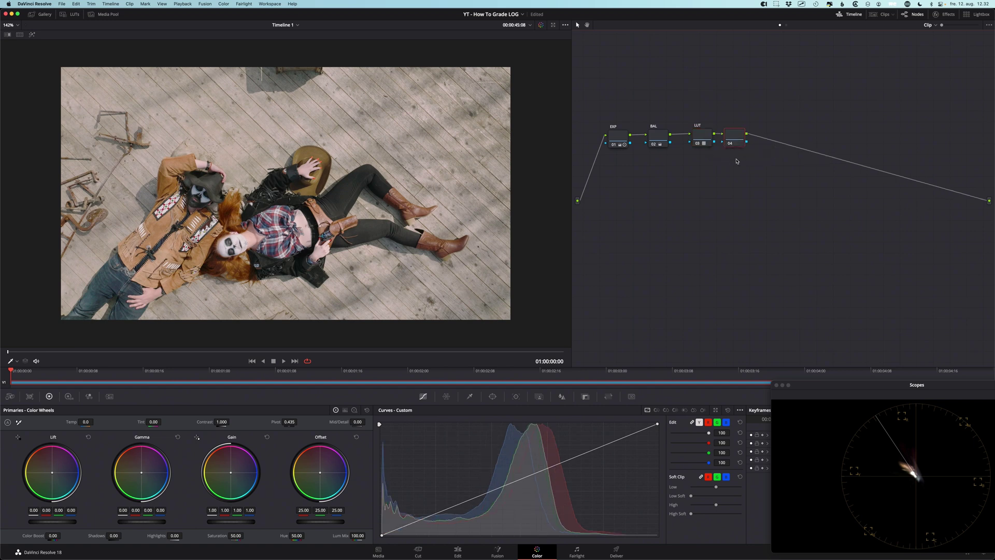
key(alt+s)
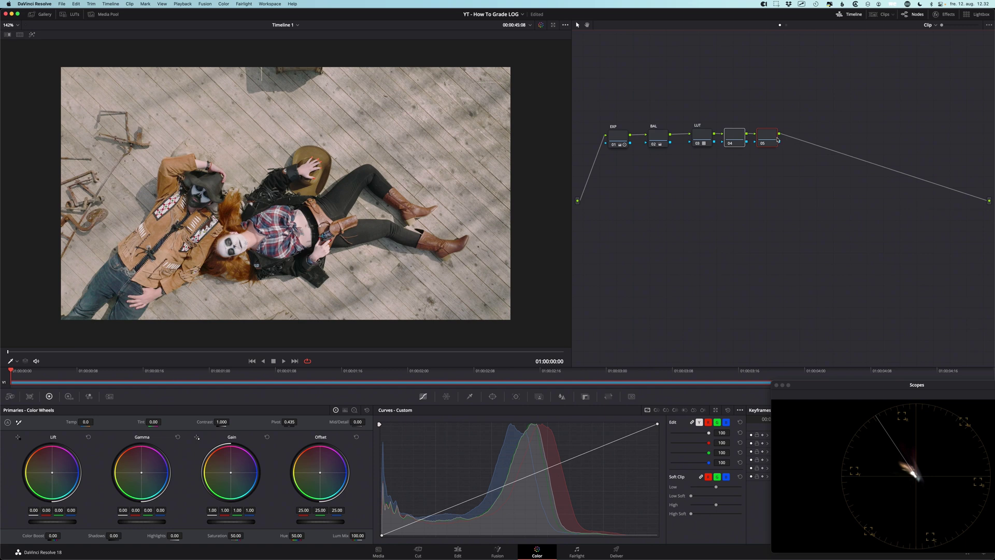
drag(777, 140, 708, 197)
drag(628, 197, 622, 196)
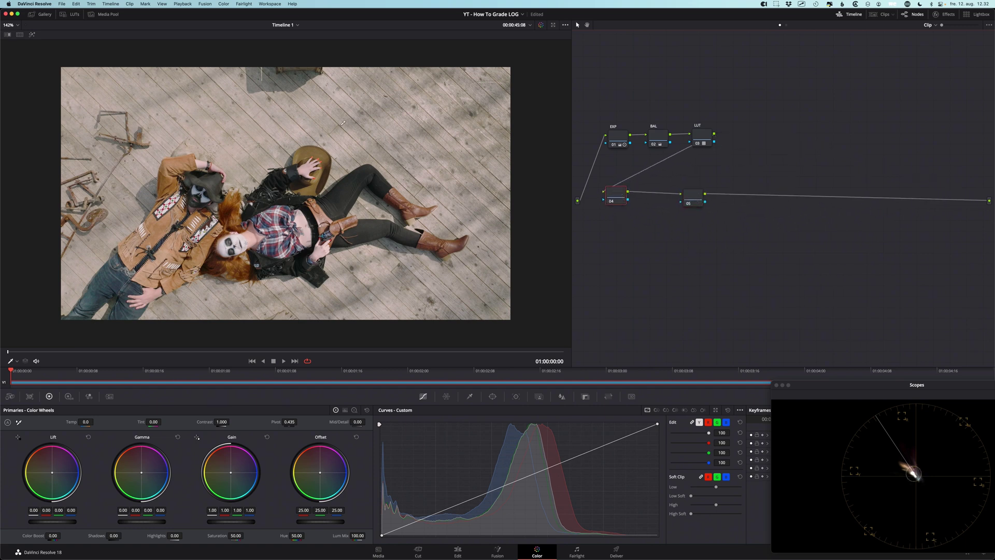
Play the clip to review the grade, then return to the first frame
scroll(337, 160, up, 3)
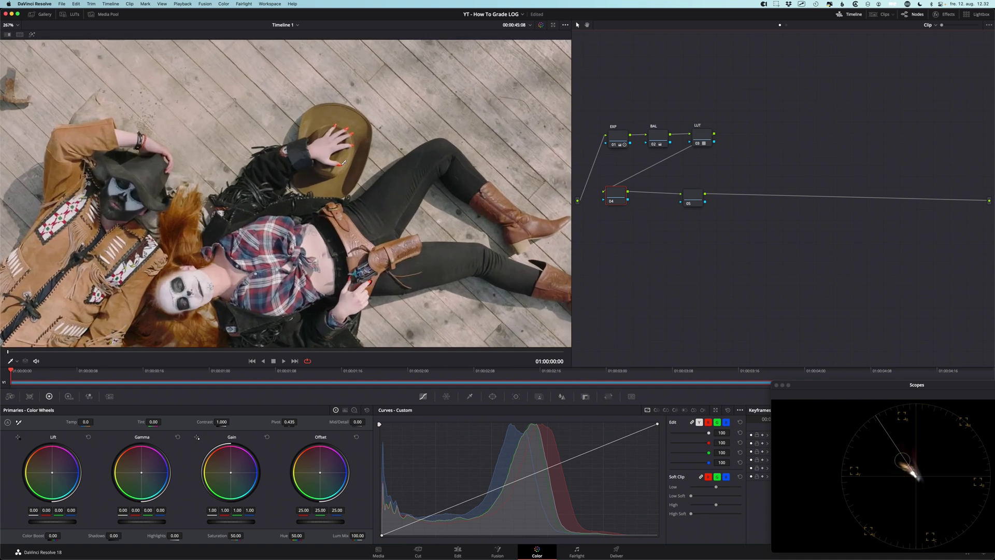
scroll(336, 161, up, 4)
key(space)
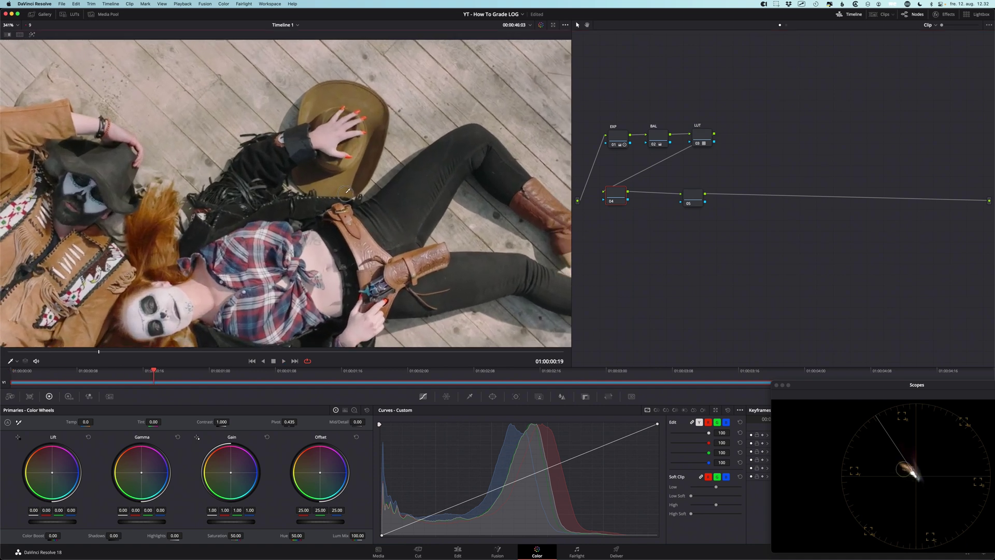
key(space)
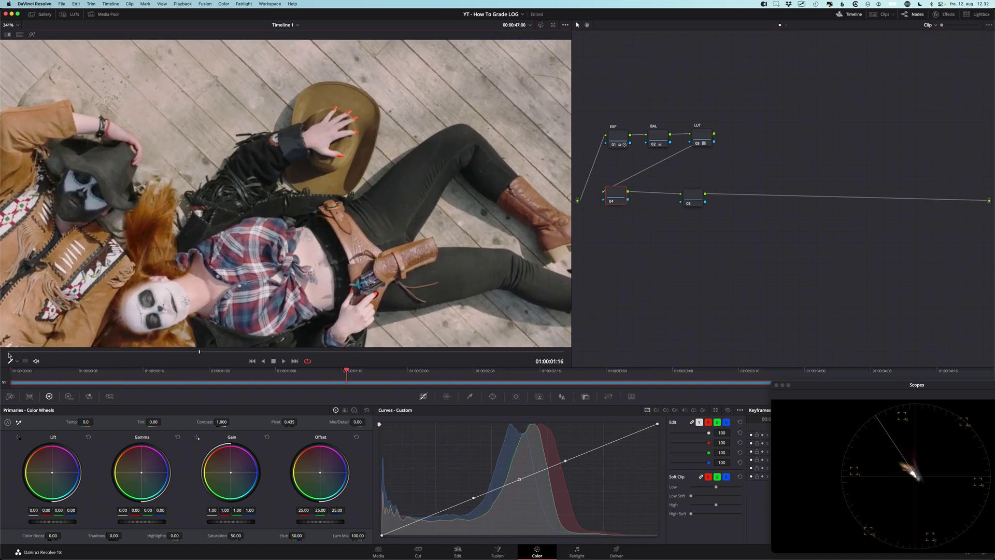
key(Home)
scroll(413, 122, up, 3)
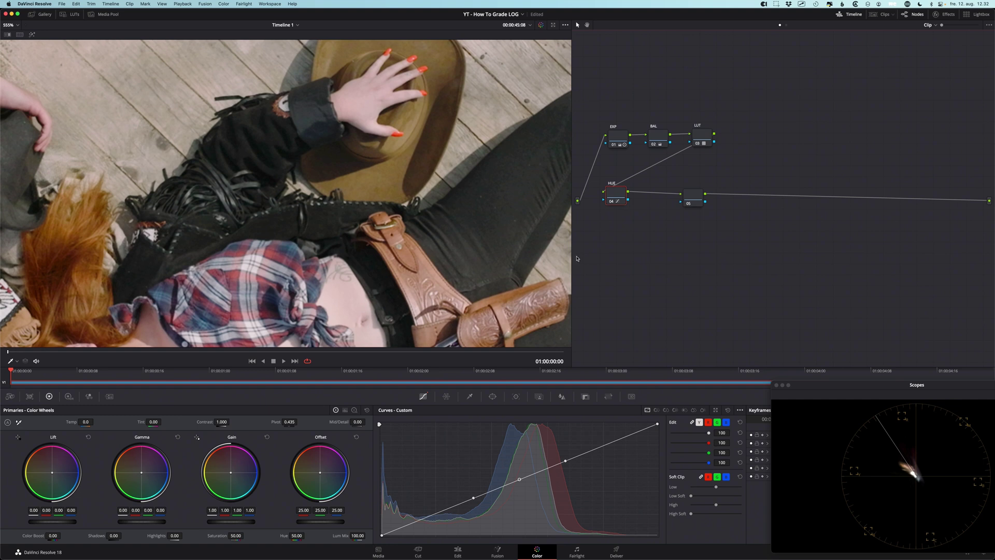
click(666, 410)
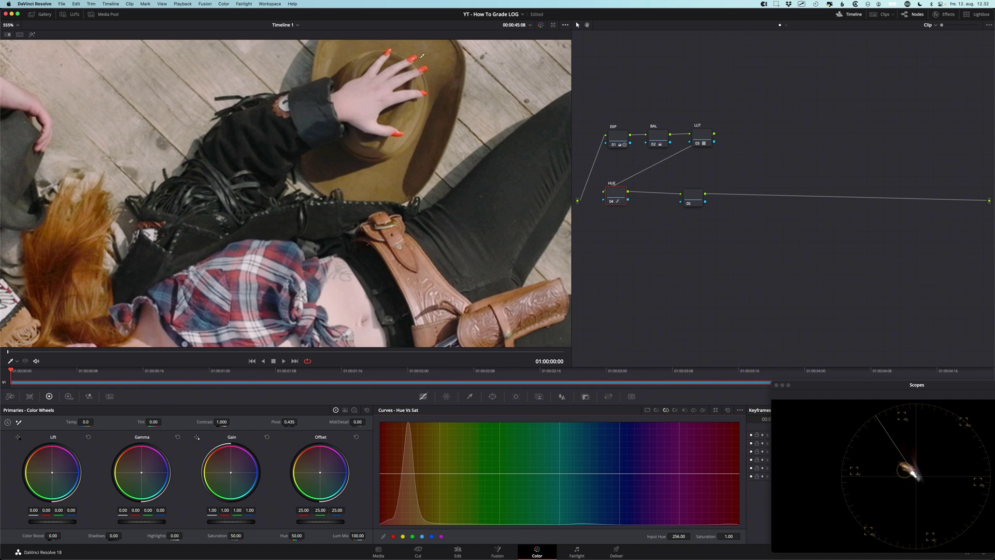
Sample the nail colour on the Hue vs Sat curve and lower its saturation slightly
scroll(414, 128, down, 3)
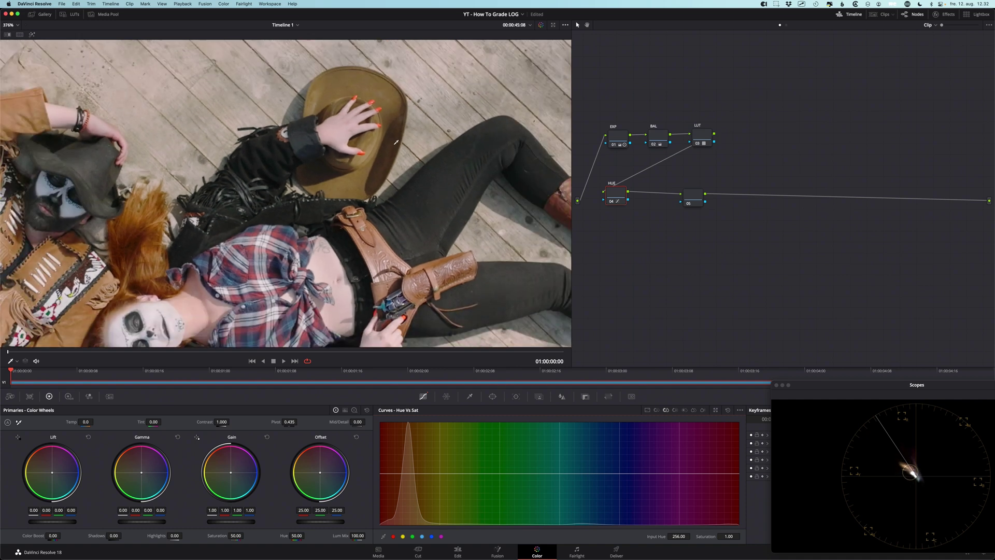
scroll(440, 218, up, 2)
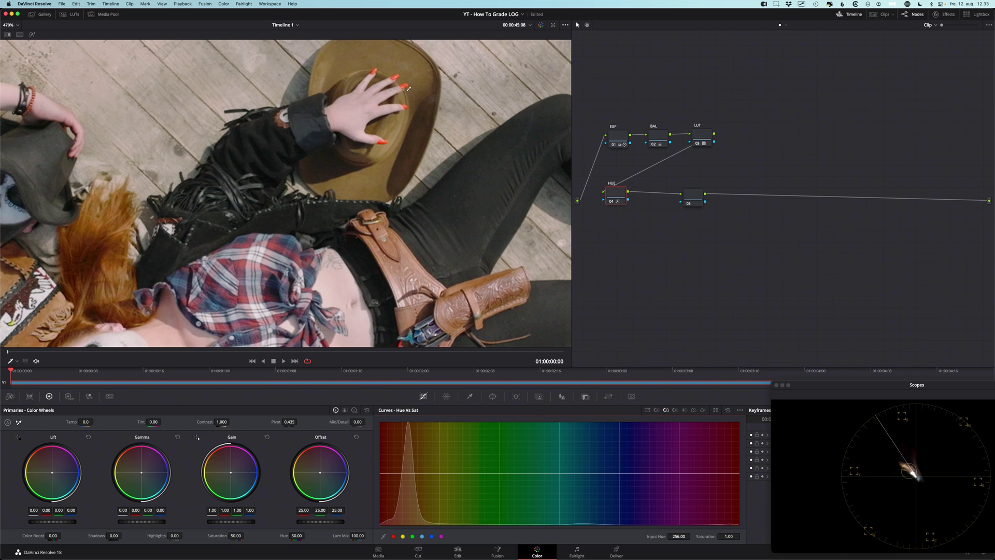
click(395, 75)
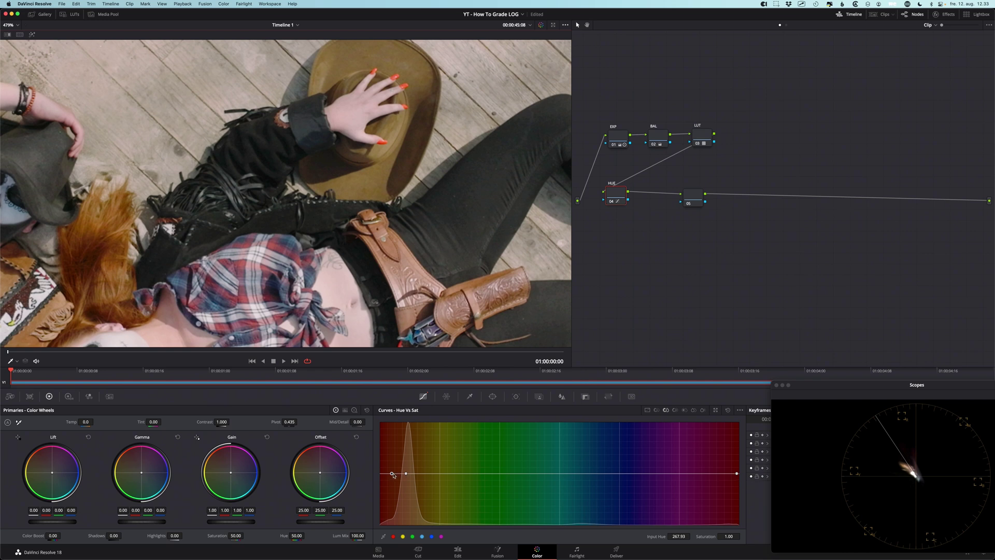
drag(392, 474, 394, 483)
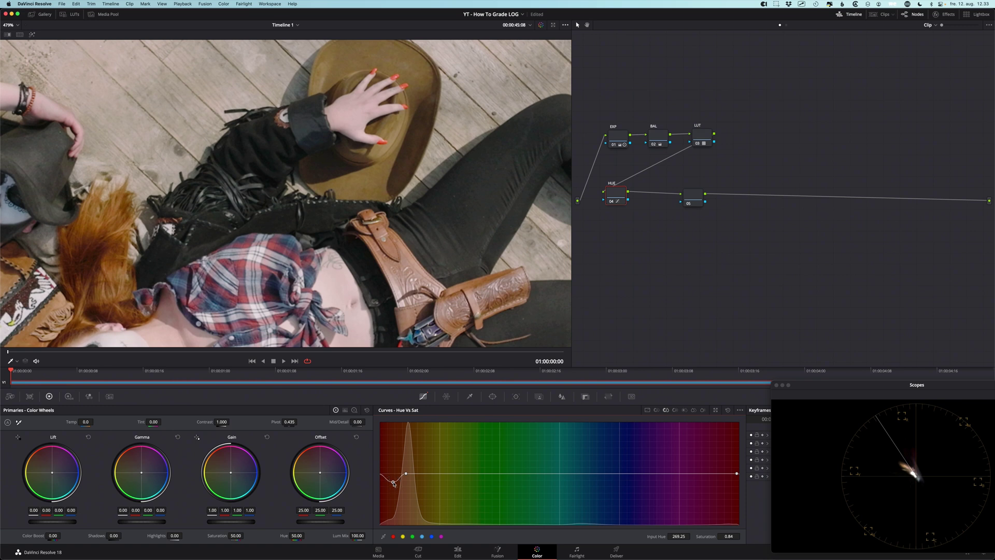
In Hue vs Lum, sample the hat's hue, lower Lum Gain to 0.91, and compare
click(675, 410)
click(396, 75)
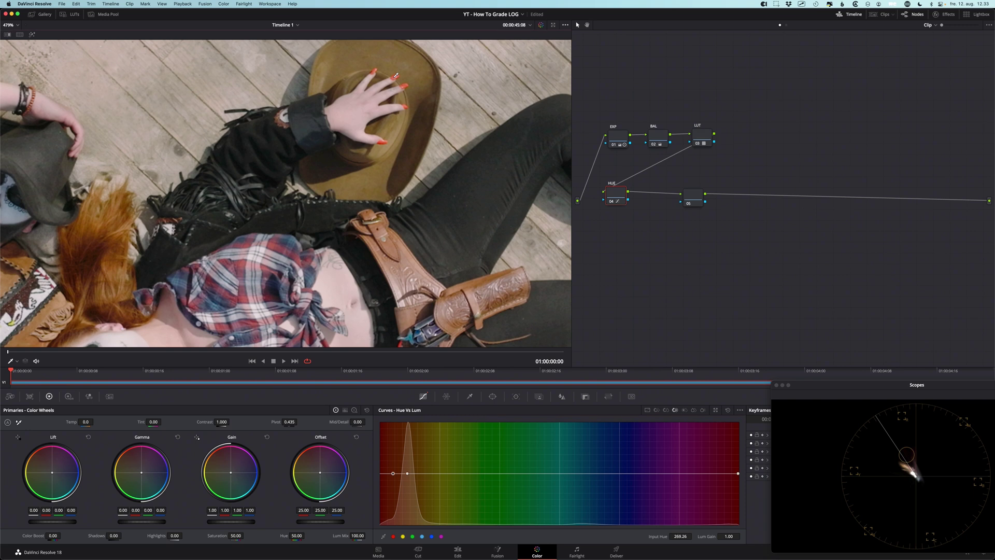
drag(393, 473, 394, 478)
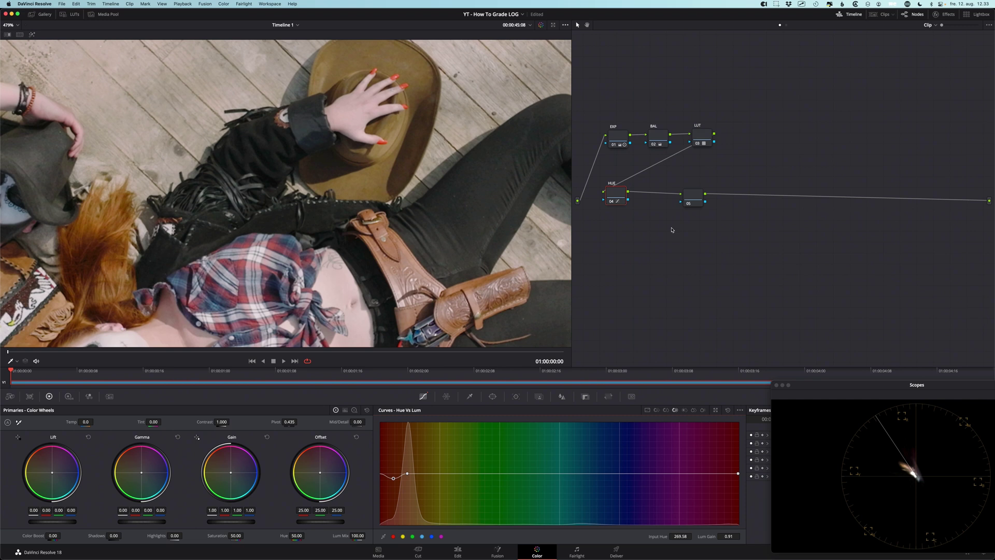
key(super+d)
key(super+d)
key(super+d)
key(super+d)
key(shift+z)
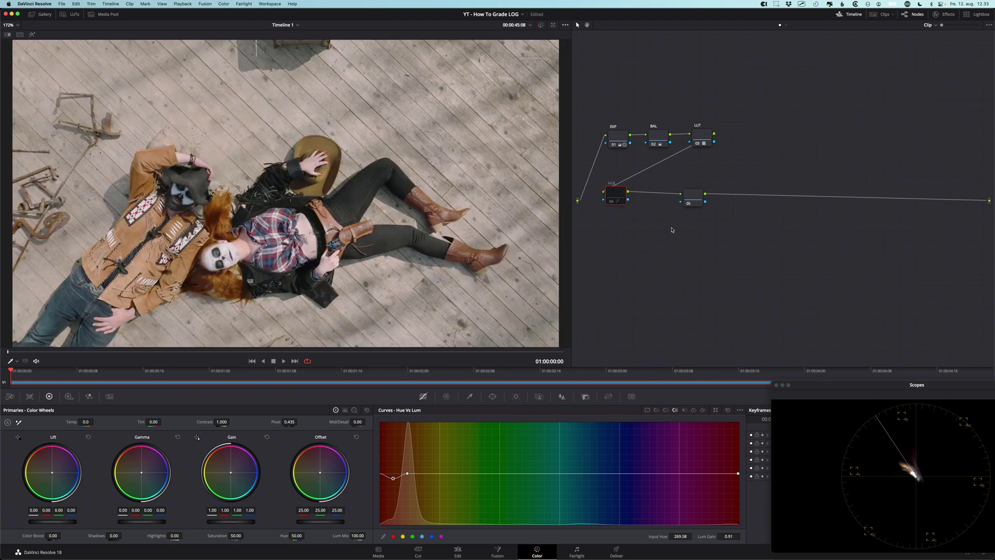
key(super+d)
key(super+d)
key(super+d)
key(super+d)
key(super+d)
scroll(200, 231, up, 3)
scroll(199, 231, up, 4)
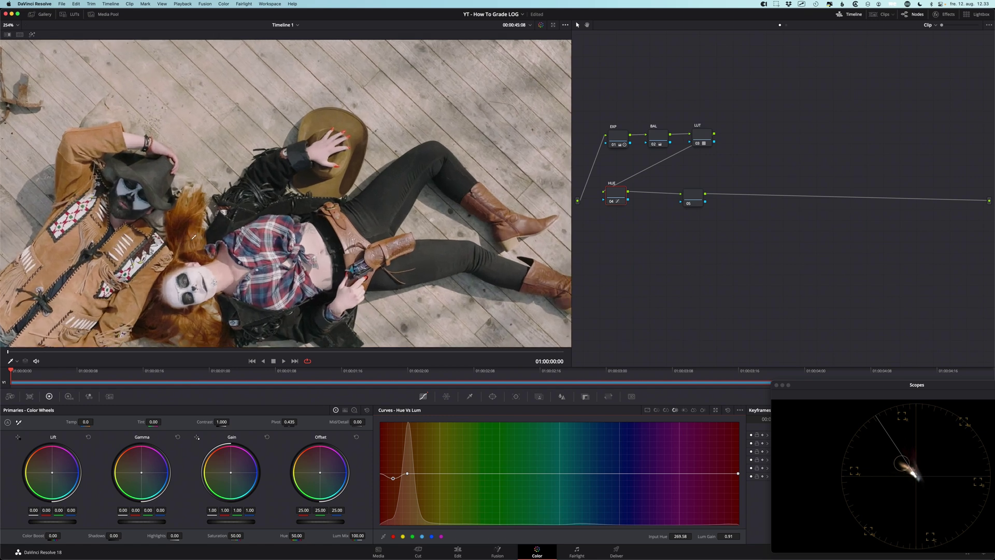
scroll(302, 222, up, 3)
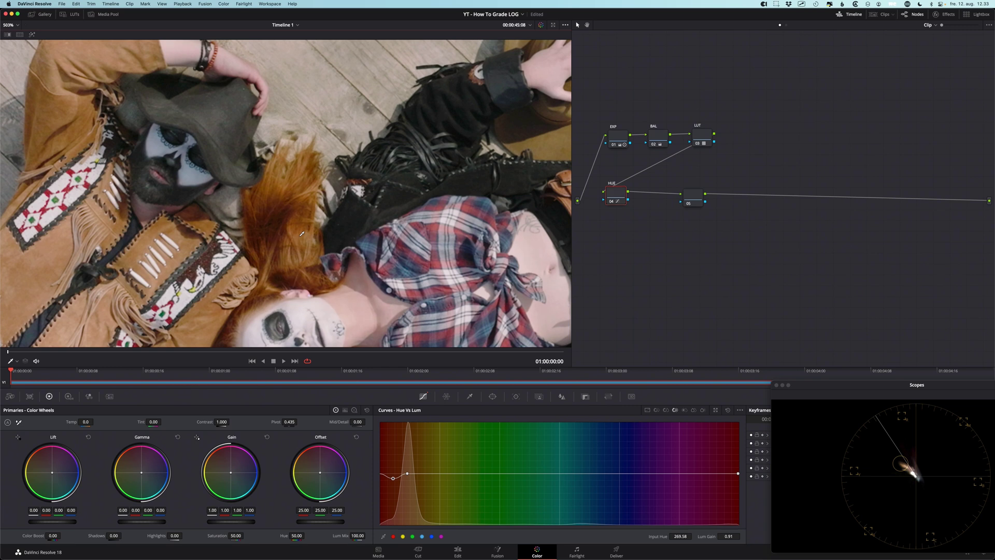
key(shift+z)
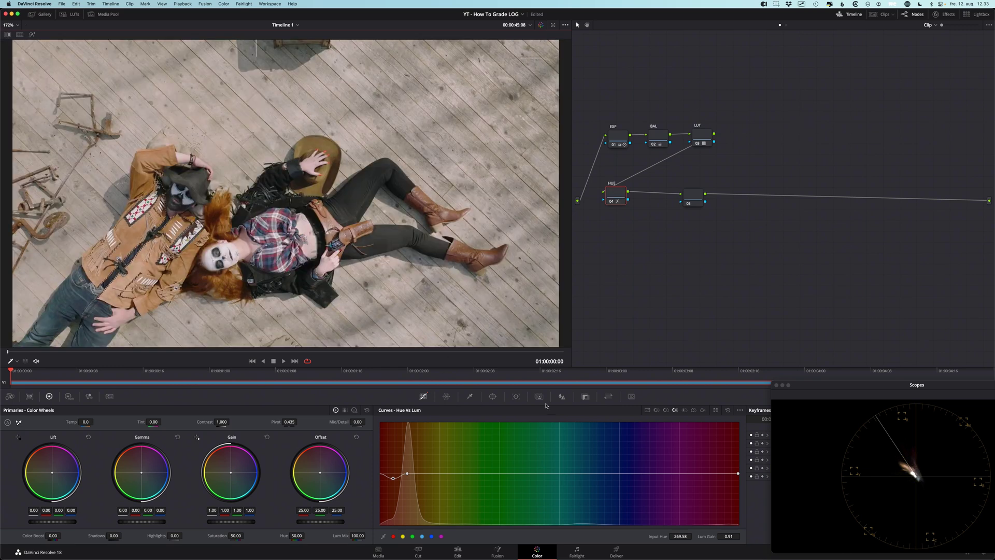
Draw a tall polygon window over the hat, belt and holster down to the waist
click(493, 397)
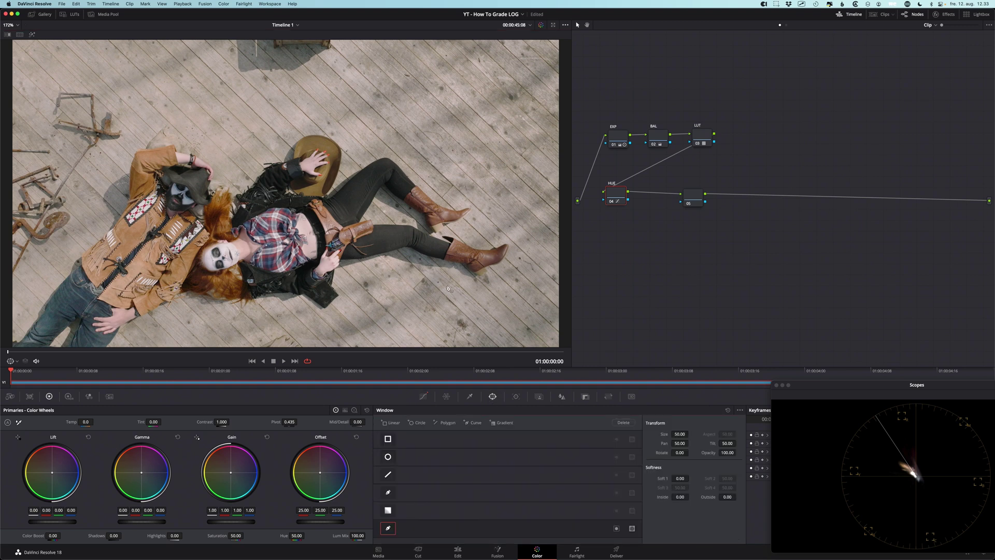
click(293, 139)
click(298, 294)
click(352, 290)
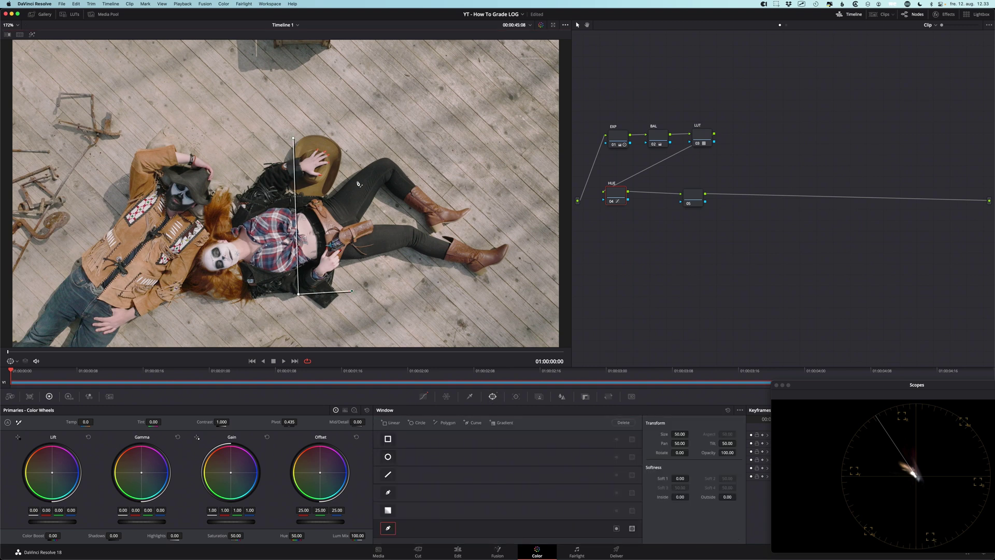
click(358, 137)
click(293, 138)
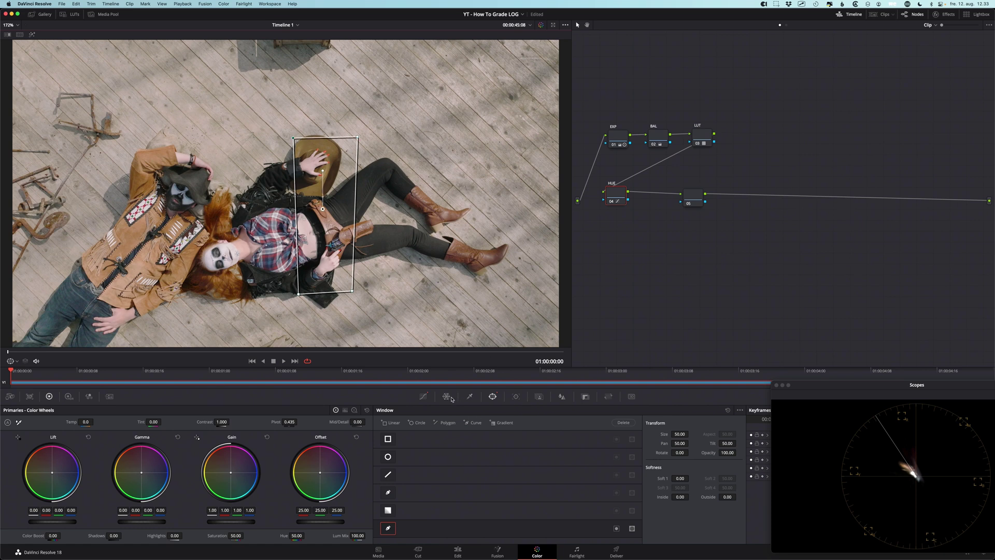
Track the window forward and backward through the clip, then compare with the outline hidden
click(516, 397)
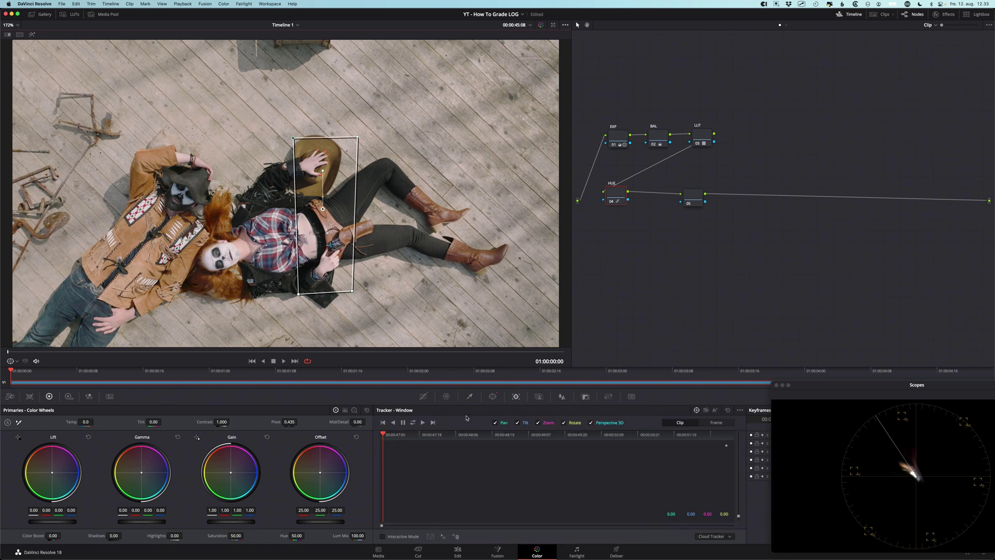
click(414, 423)
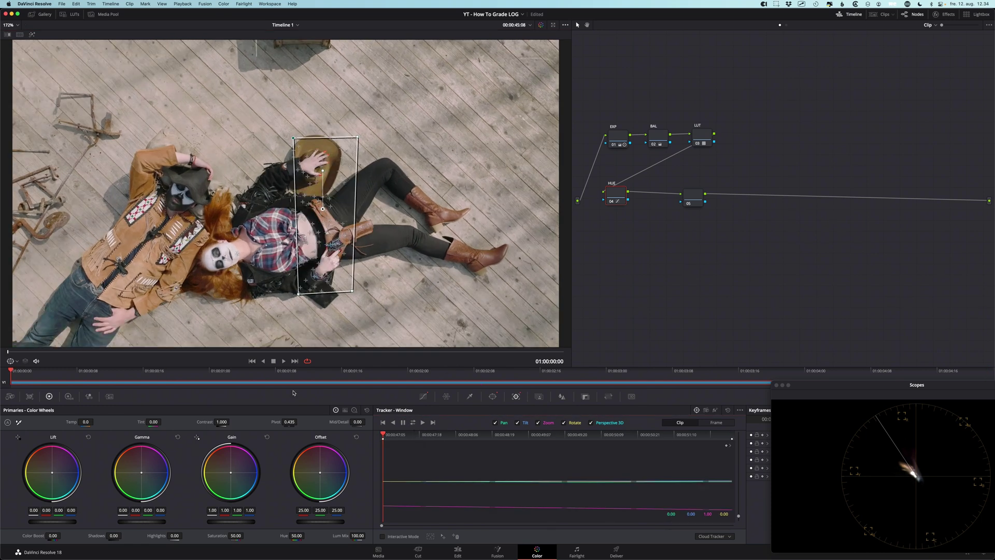
key(shift+grave)
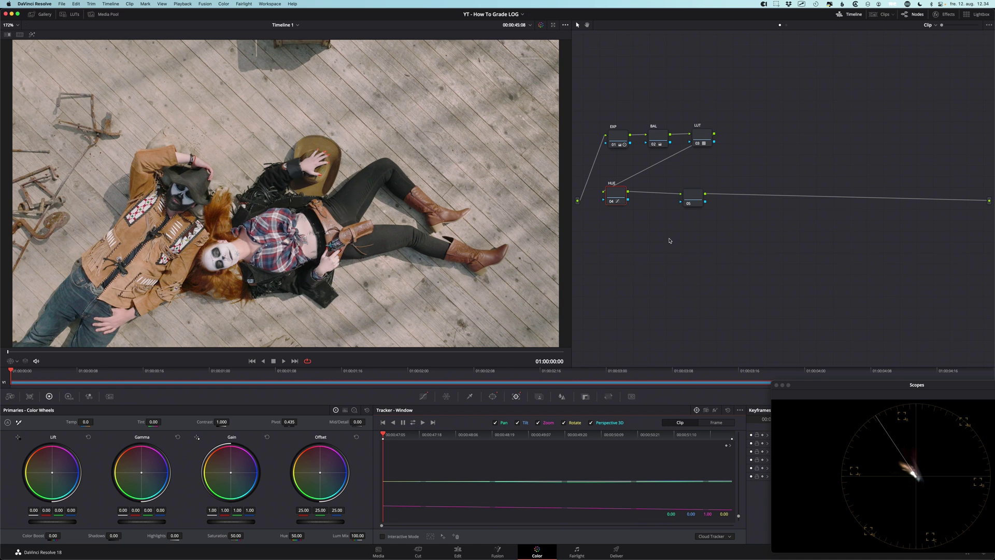
key(super+d)
key(super+d)
scroll(340, 201, up, 5)
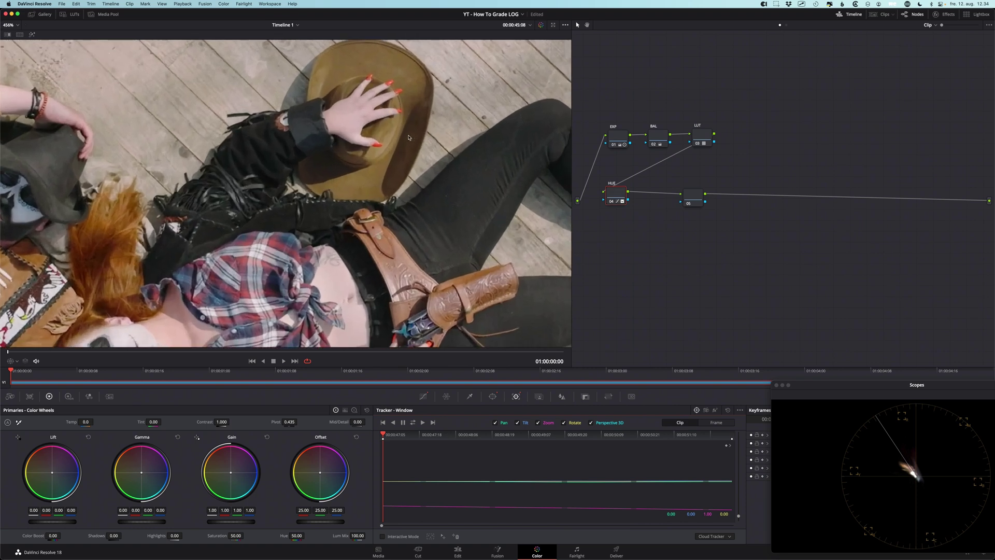
key(shift+grave)
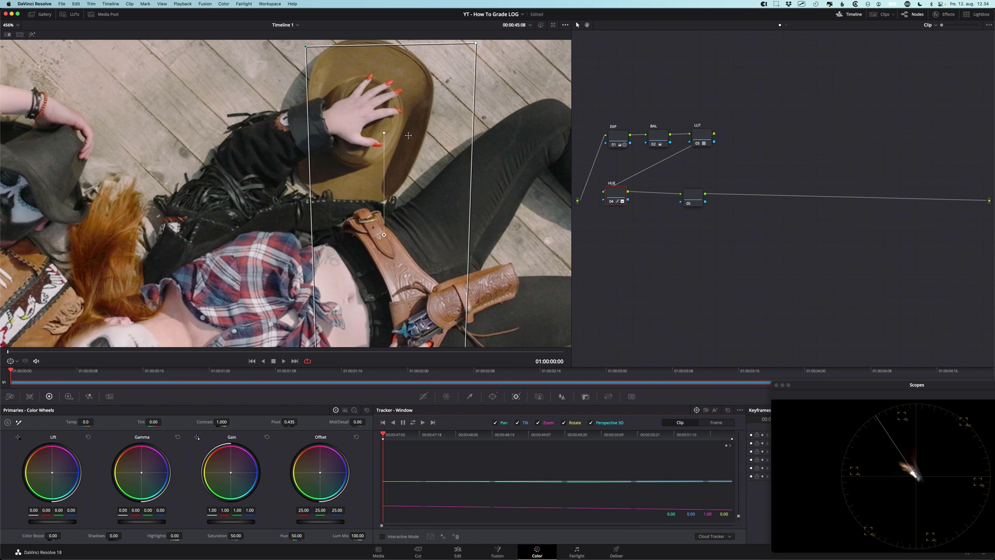
key(shift+grave)
scroll(409, 136, down, 5)
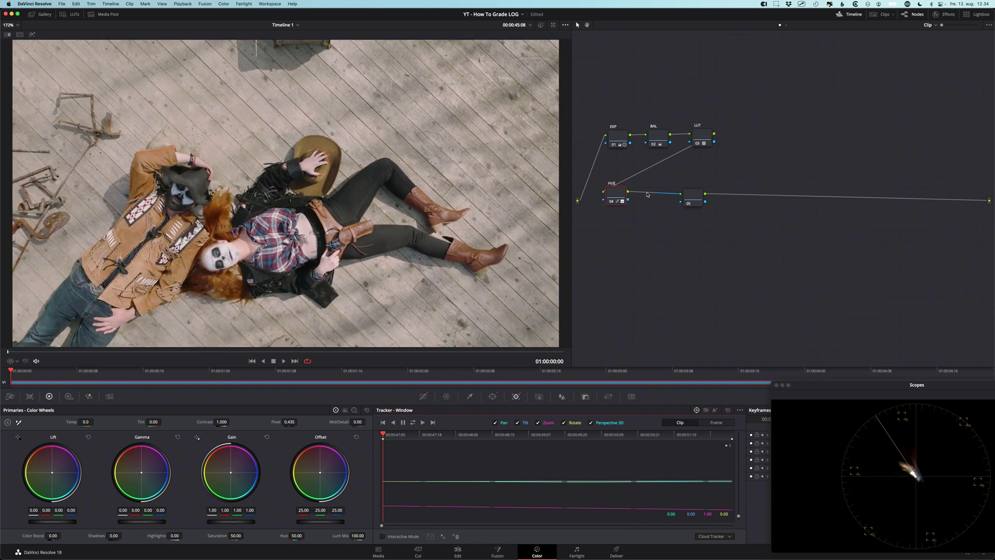
scroll(454, 224, down, 2)
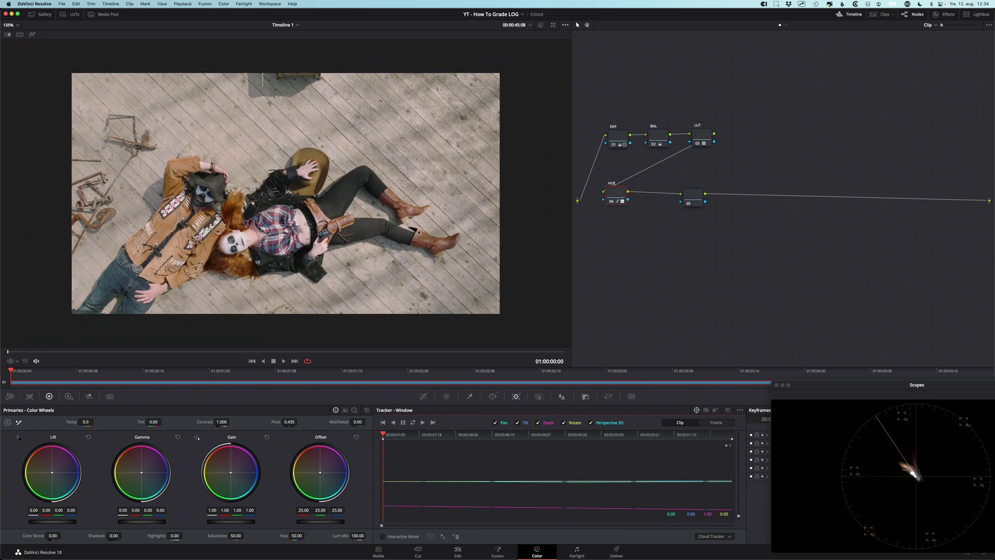
scroll(418, 232, up, 2)
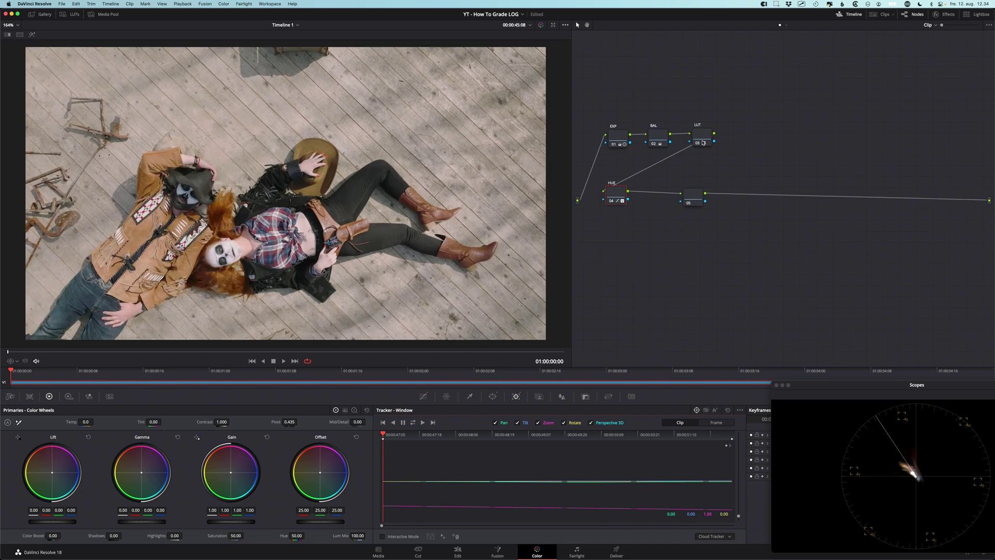
Boost the BAL node's saturation from 50 to 59.40 and place node 05 next to HUE node 04
click(655, 139)
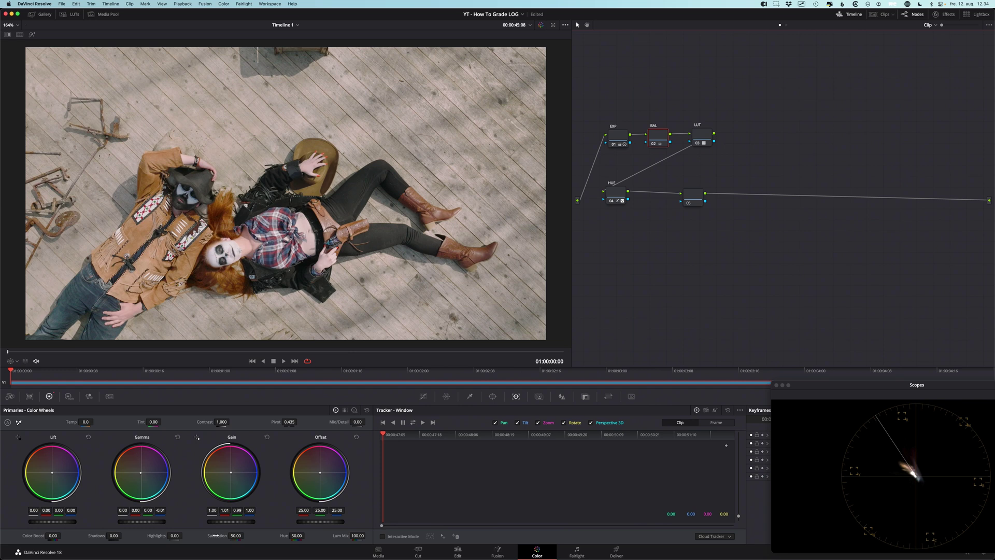
drag(211, 537, 225, 540)
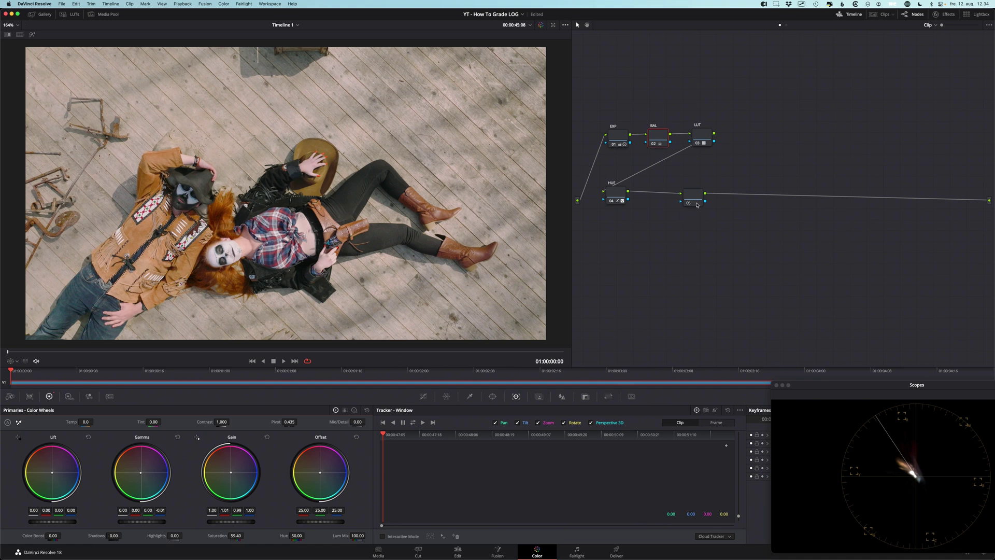
drag(698, 206, 658, 198)
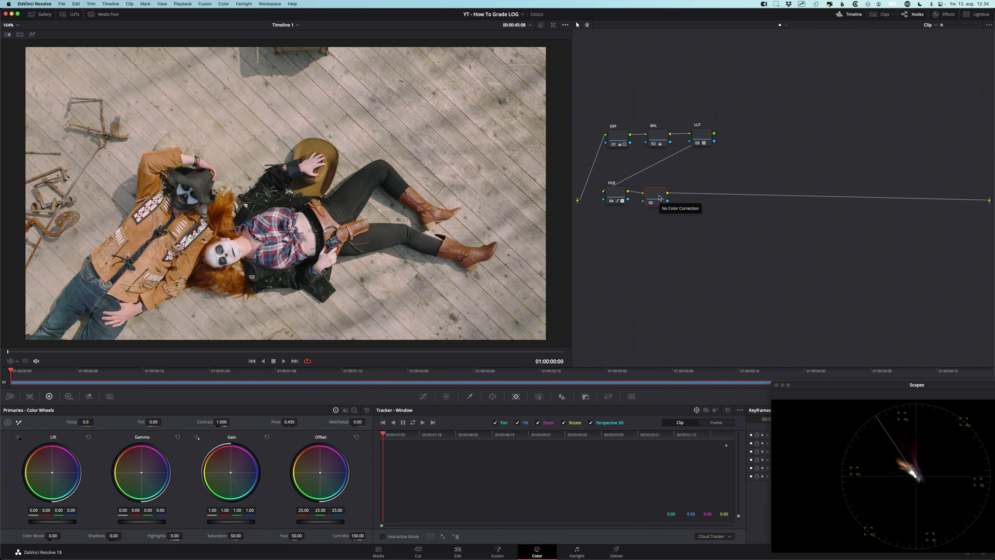
Label node 05 VIGNETTE and add a Circle window to it
text(IGNETTE)
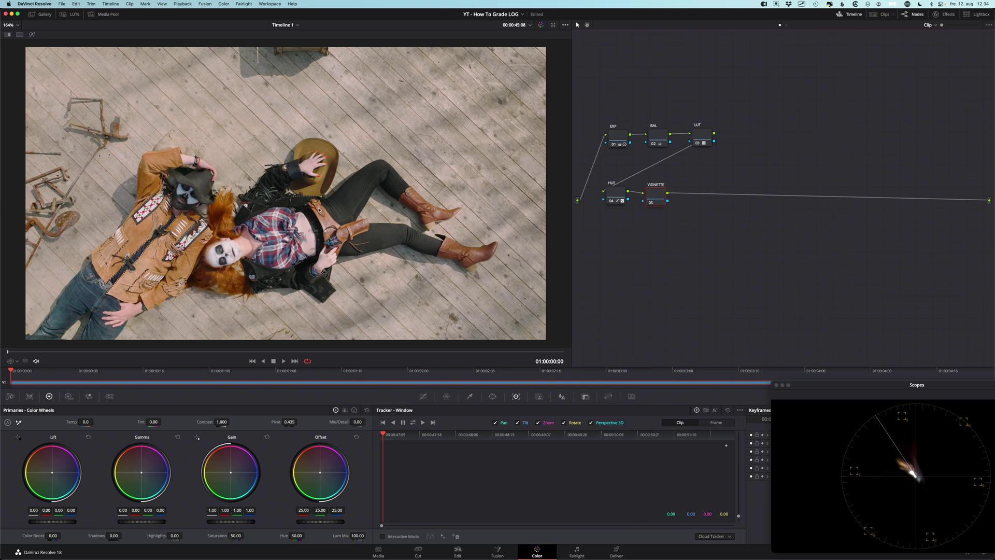
scroll(285, 193, down, 2)
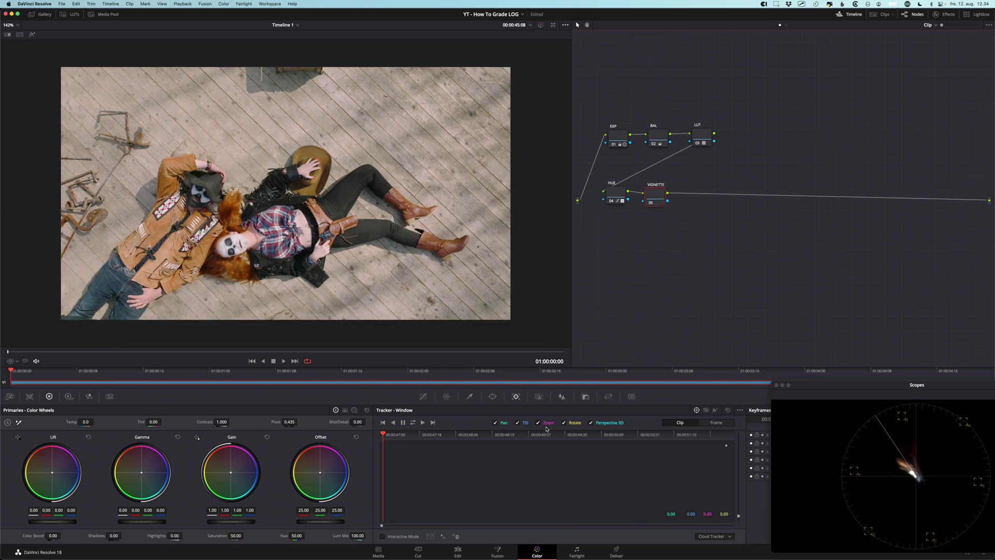
click(493, 396)
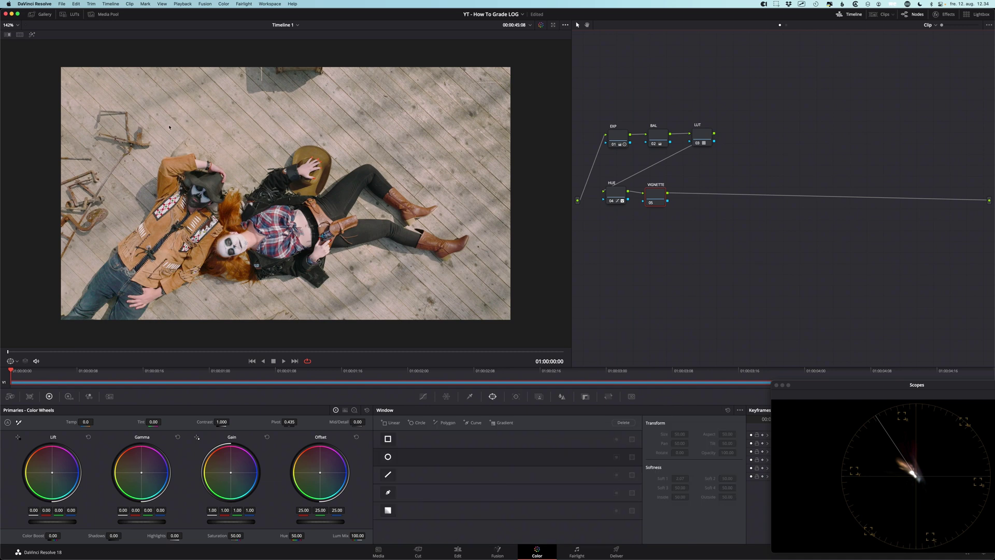
click(418, 422)
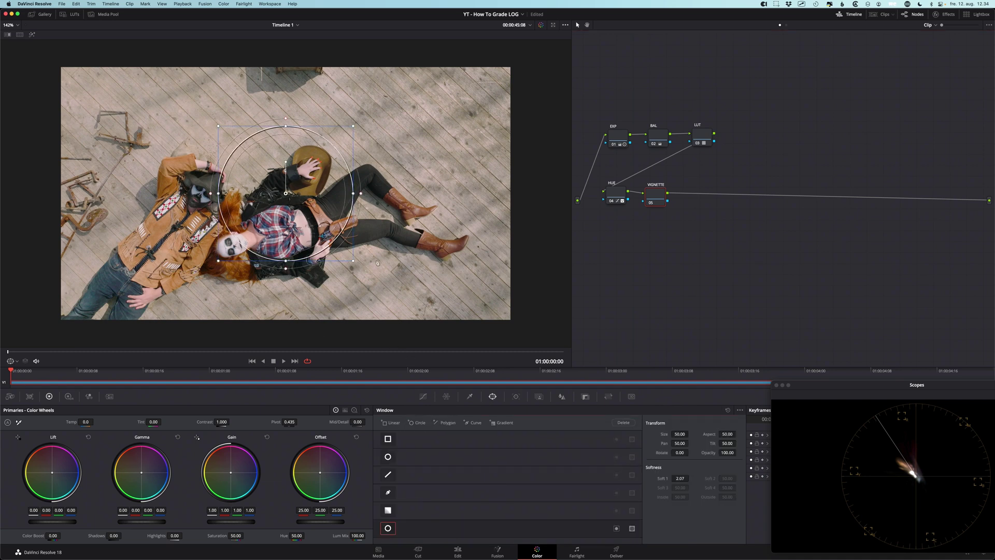
Shape the circle into a tilted ellipse around the figures, feather it to softness 30.38, and invert it
drag(353, 194, 451, 194)
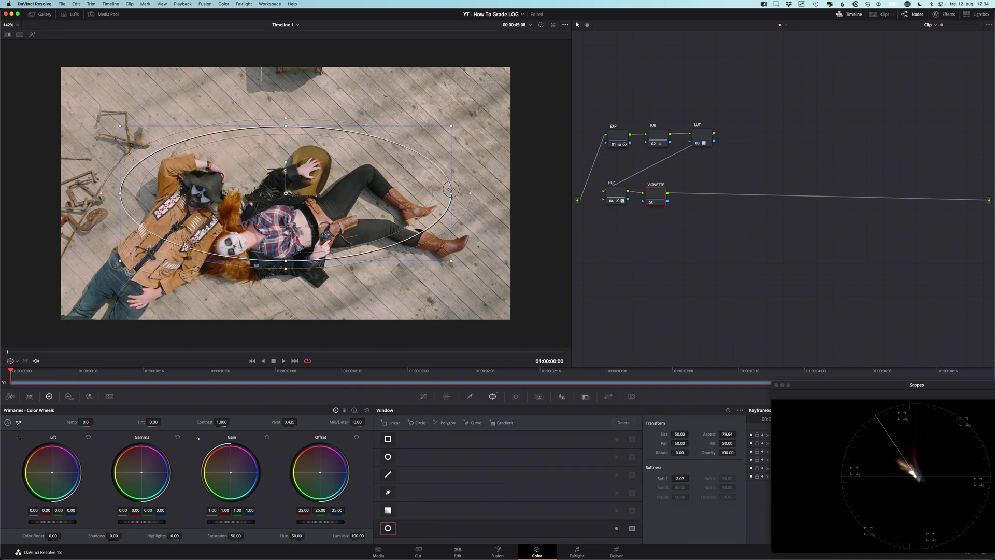
drag(286, 126, 286, 95)
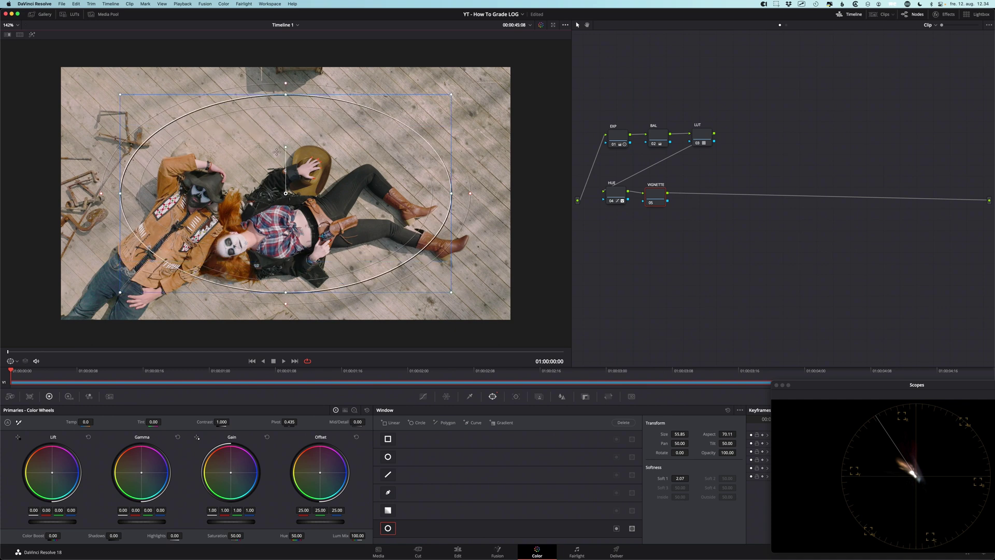
drag(286, 146, 271, 148)
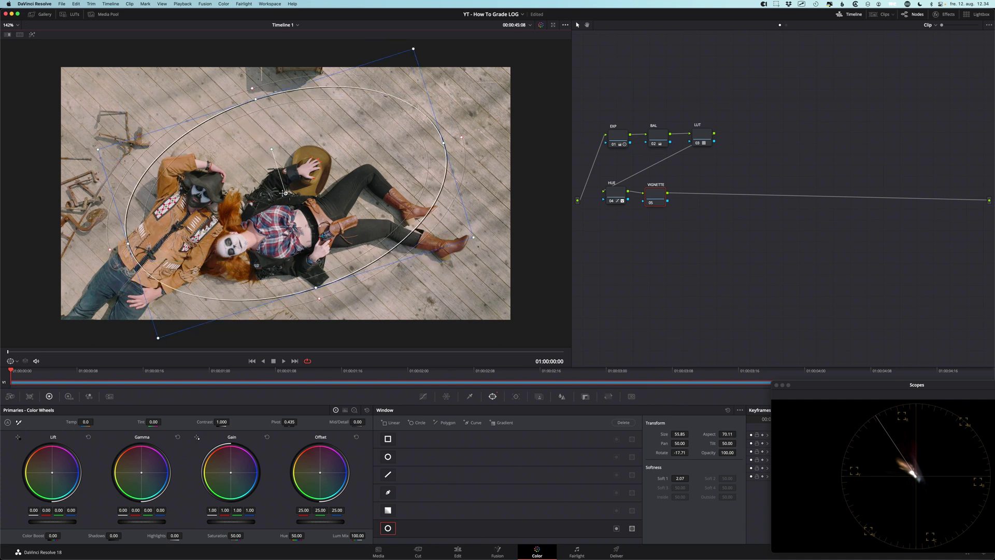
drag(286, 194, 219, 224)
drag(372, 178, 401, 173)
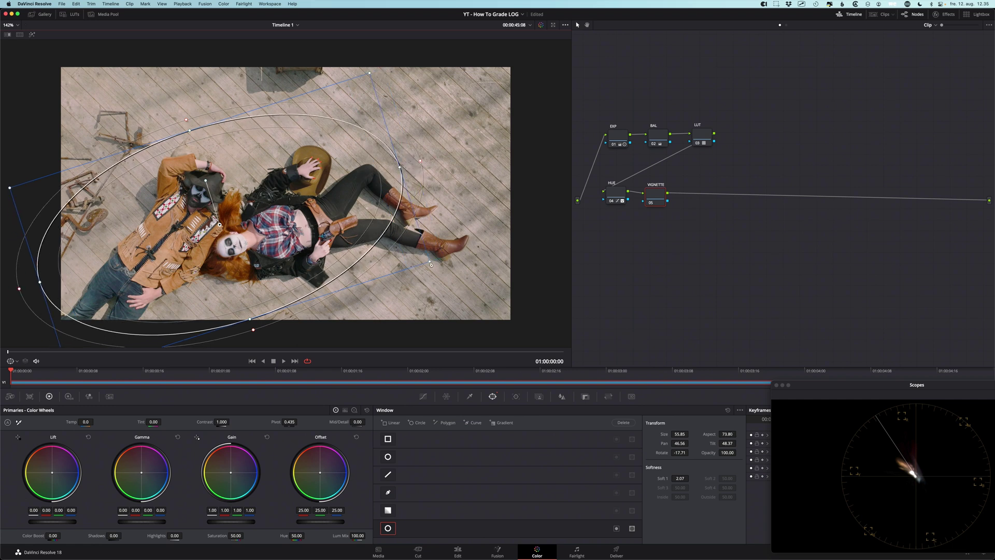
mouse_move(429, 262)
mouse_down()
mouse_move(443, 273)
mouse_move(443, 264)
mouse_up()
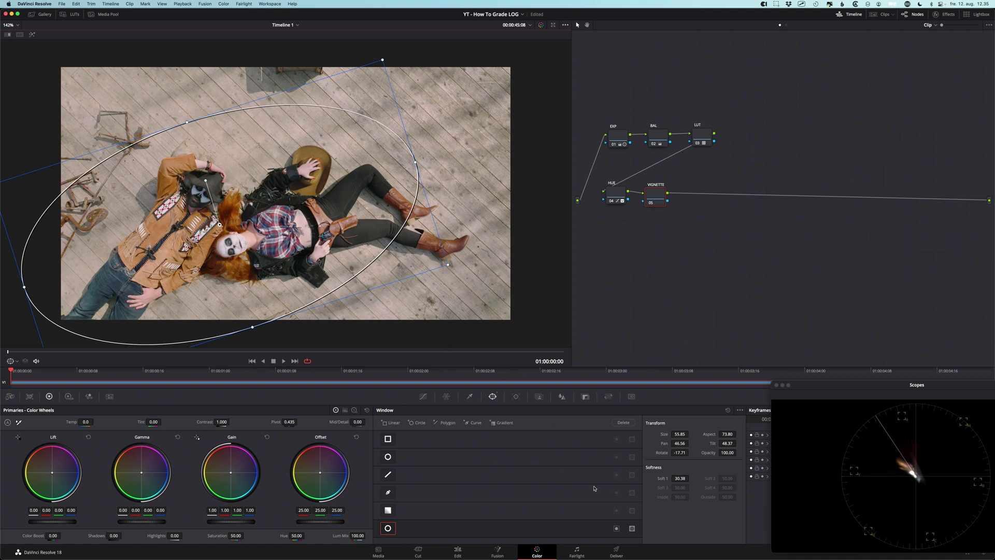
click(616, 527)
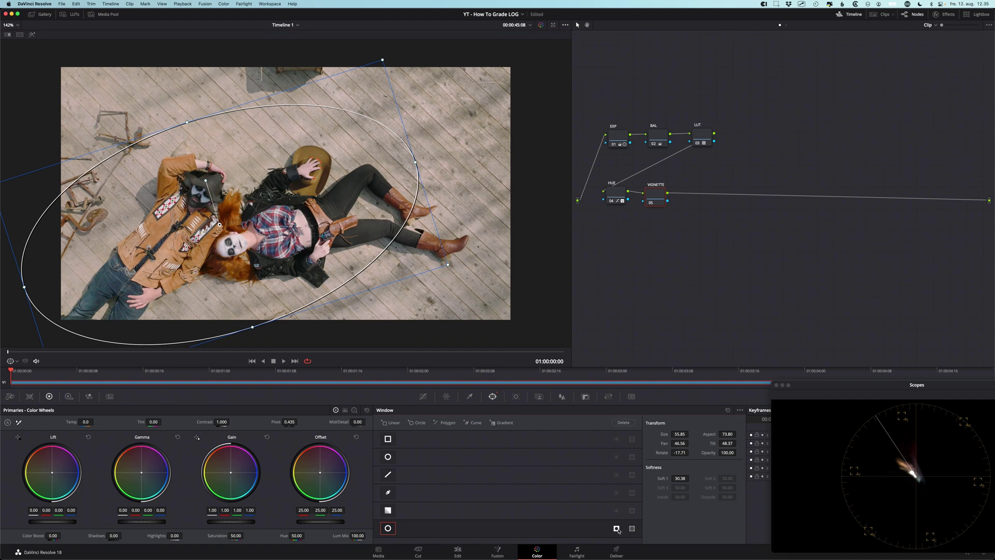
Switch the VIGNETTE node's Curves panel to the Custom luma curve
click(423, 396)
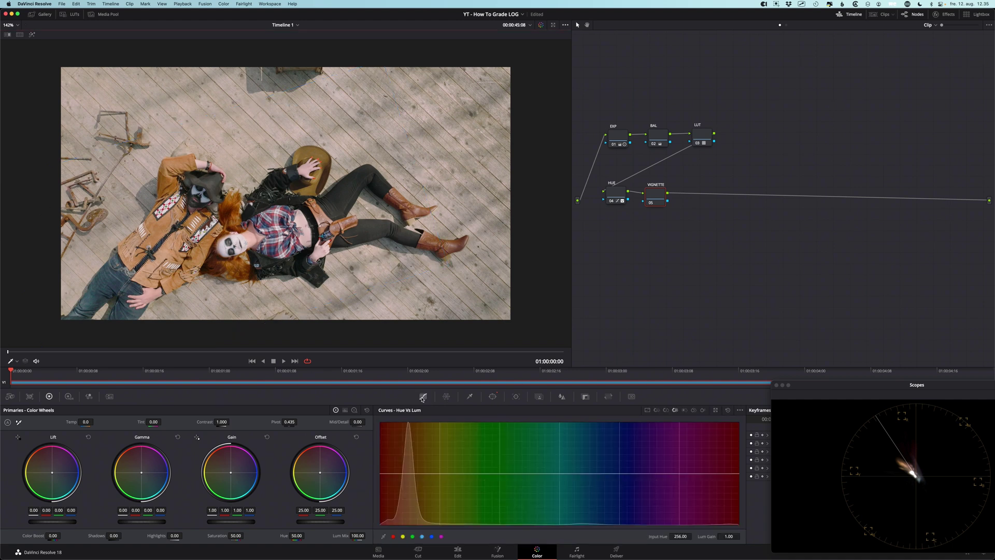
click(648, 410)
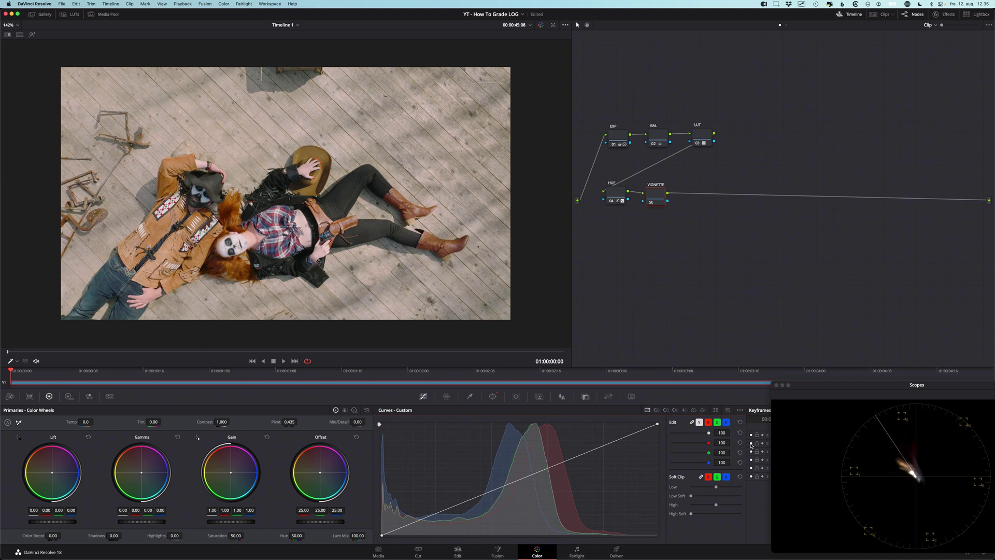
click(740, 410)
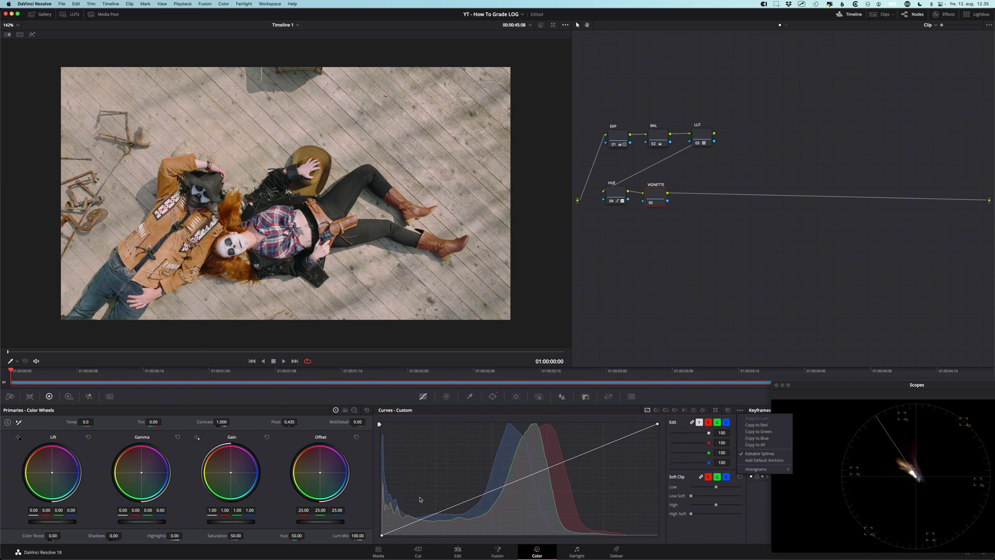
click(383, 536)
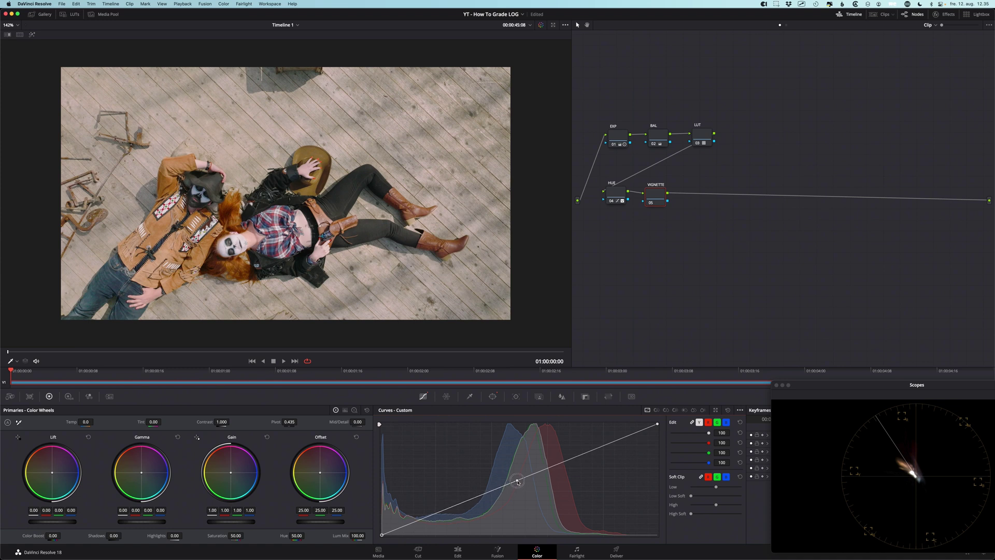
Pull a curve point down through the shadows and mids, then toggle VIGNETTE off and on to compare
drag(518, 482, 540, 509)
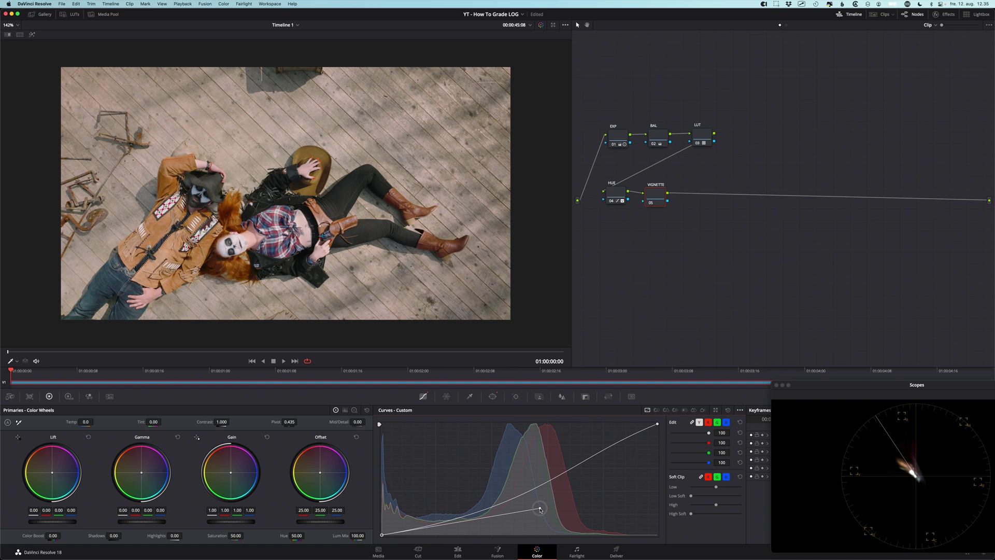
drag(540, 510, 541, 512)
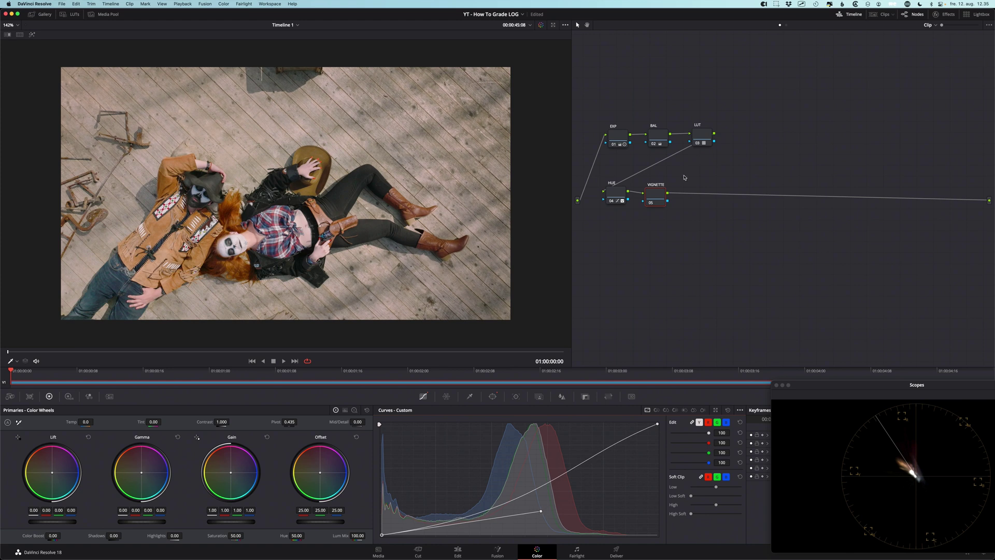
drag(653, 198, 657, 195)
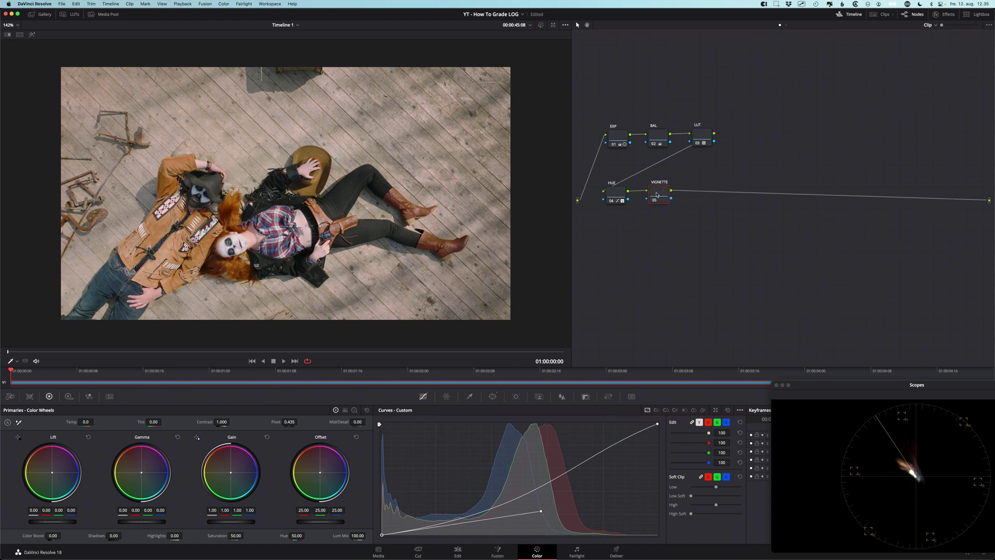
key(super+d)
key(super+d)
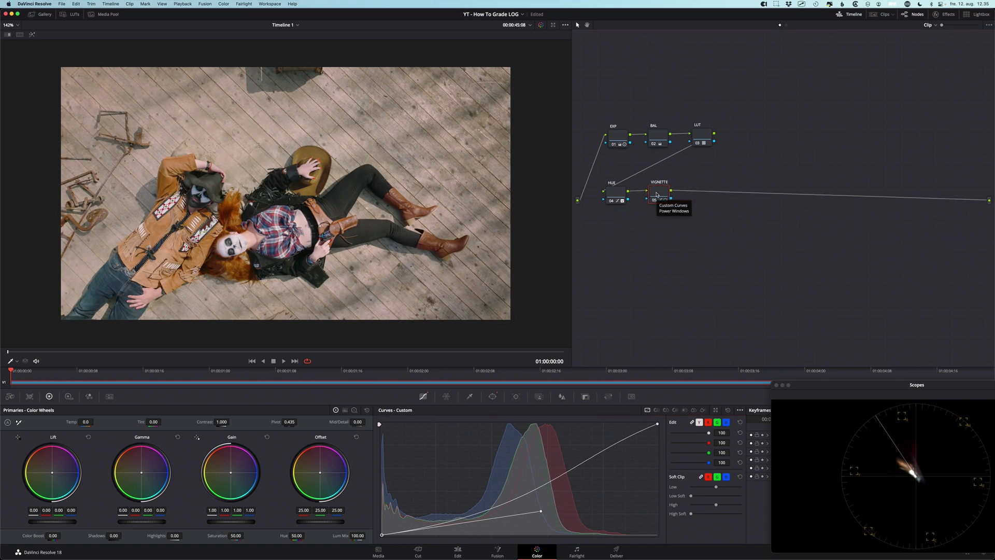
key(super+d)
key(super+d)
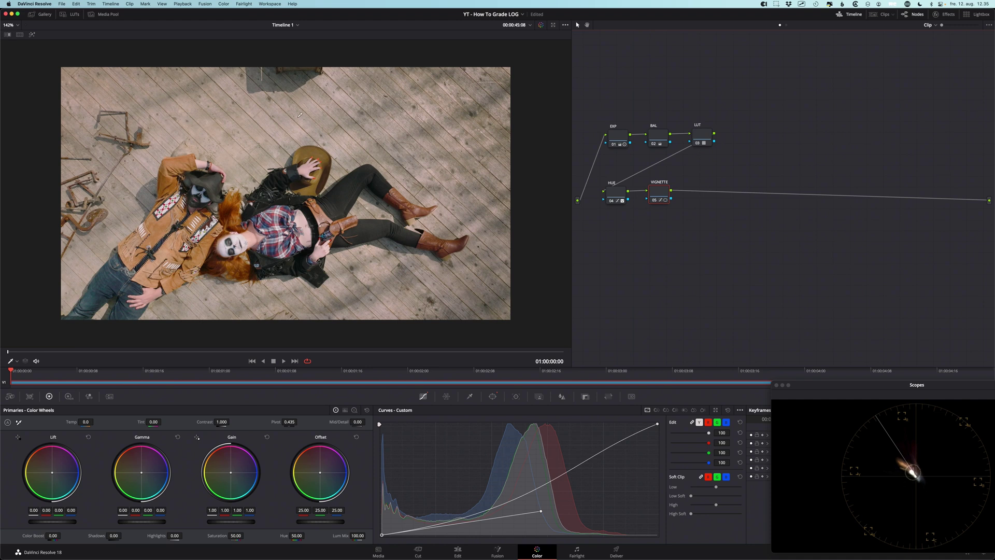
Show the VIGNETTE ellipse outline over the viewer with Alt+W, then right-click the VIGNETTE node
key(alt+w)
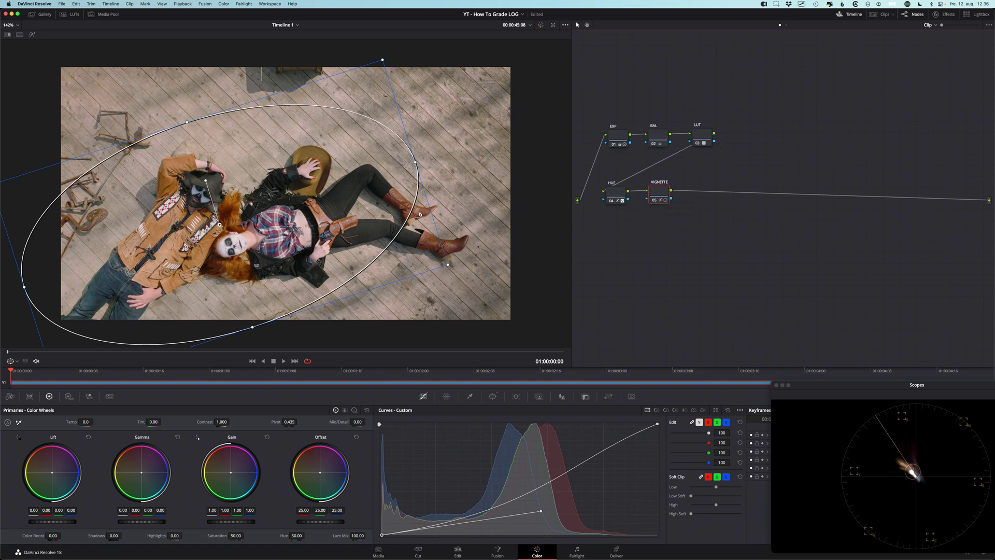
right_click(664, 193)
Add a node after VIGNETTE and lower its Mid/Detail to -29.00
mouse_move(679, 256)
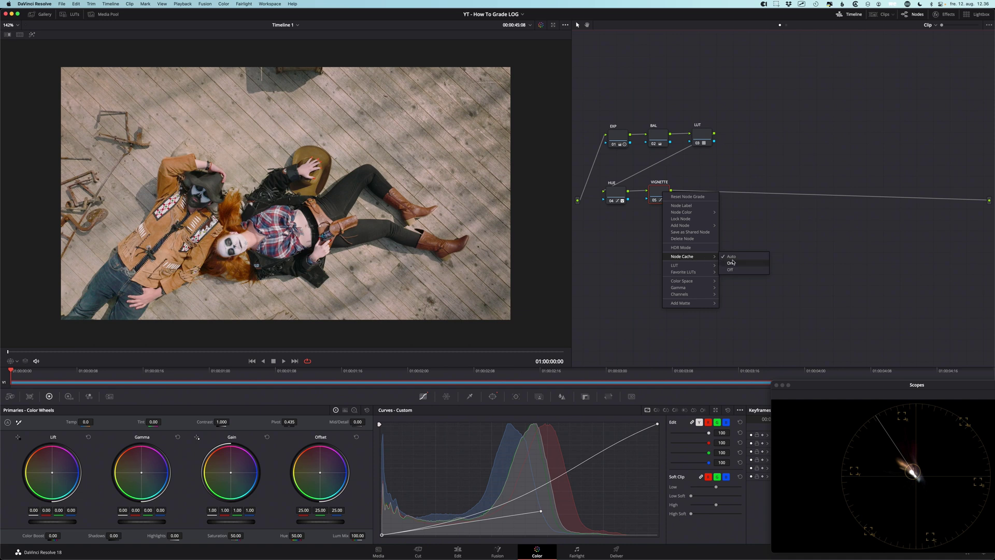
mouse_move(689, 226)
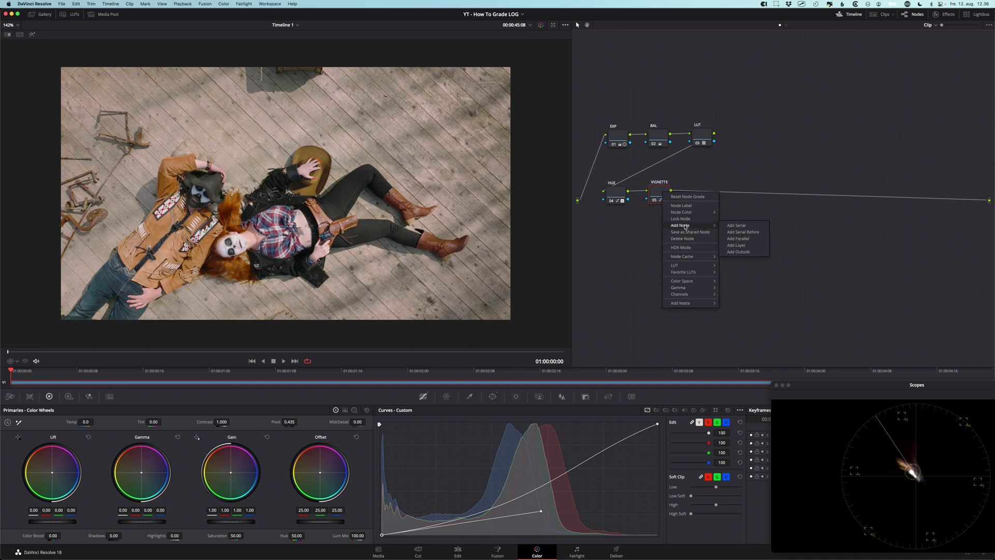
click(739, 252)
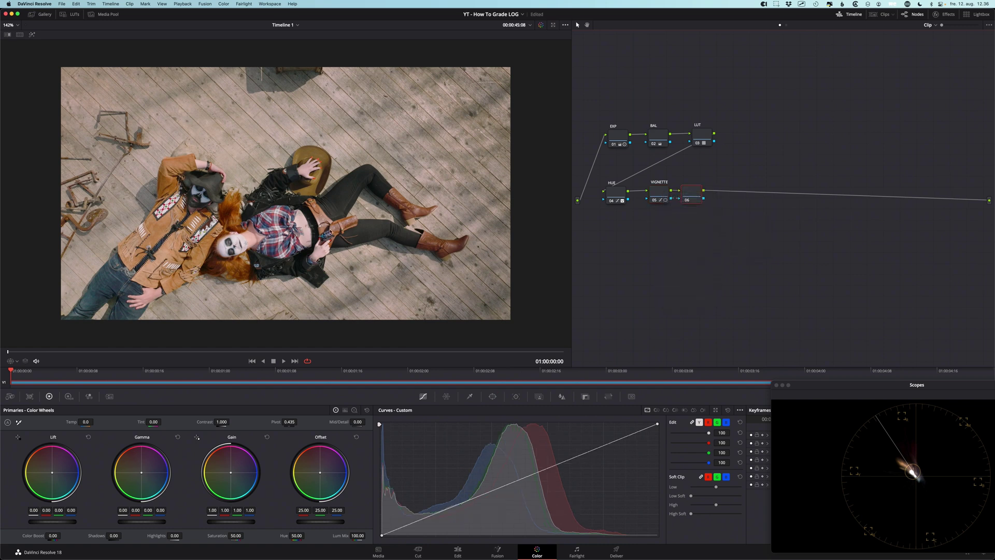
scroll(213, 225, up, 5)
scroll(466, 134, up, 4)
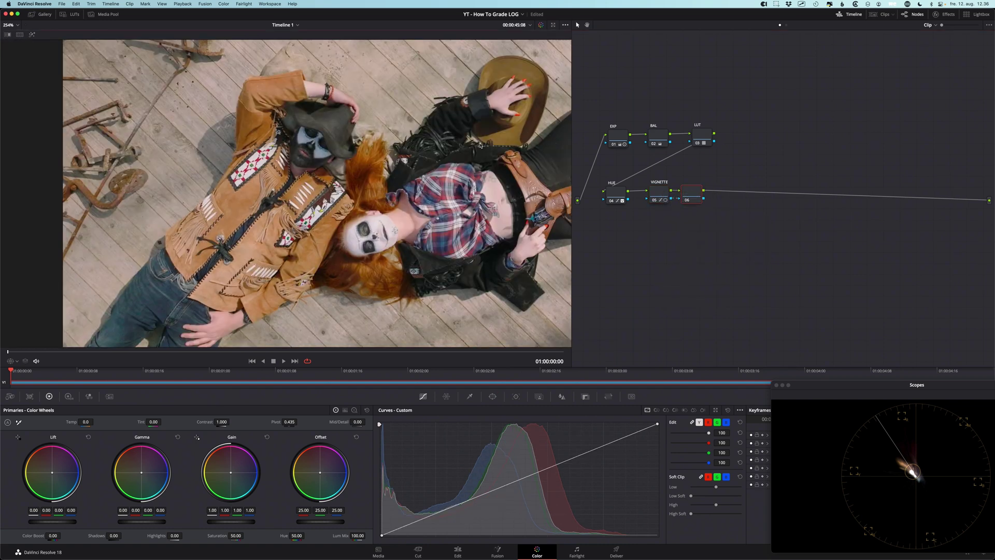
scroll(247, 205, down, 2)
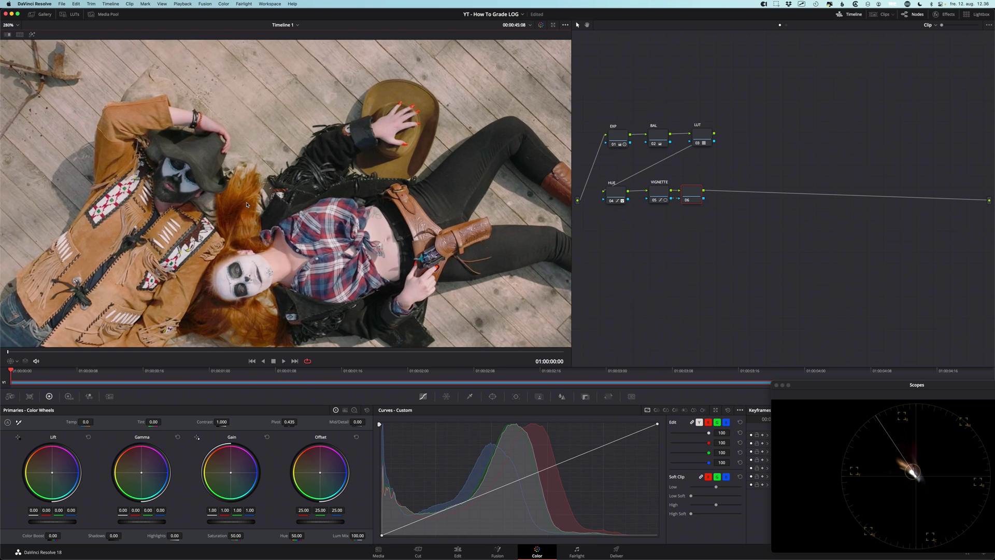
scroll(269, 208, left, 3)
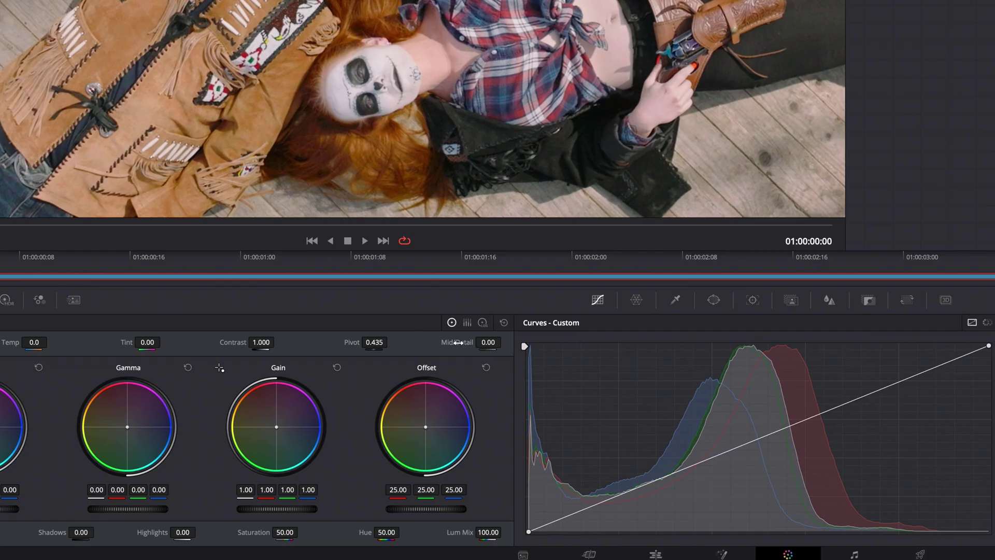
drag(339, 421, 321, 426)
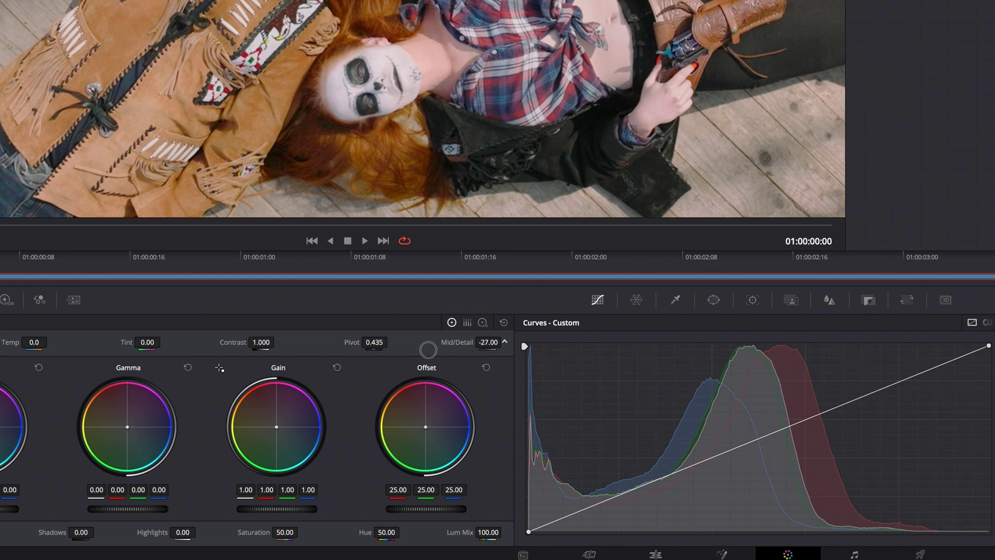
drag(428, 350, 423, 349)
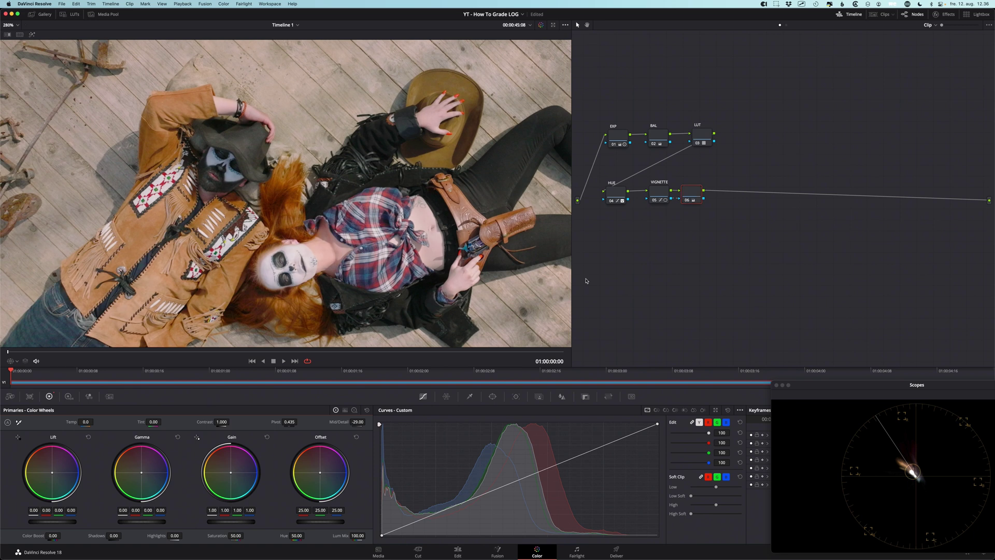
Add a serial node 07 after MID with Alt+S and reposition it in the graph
scroll(281, 175, up, 8)
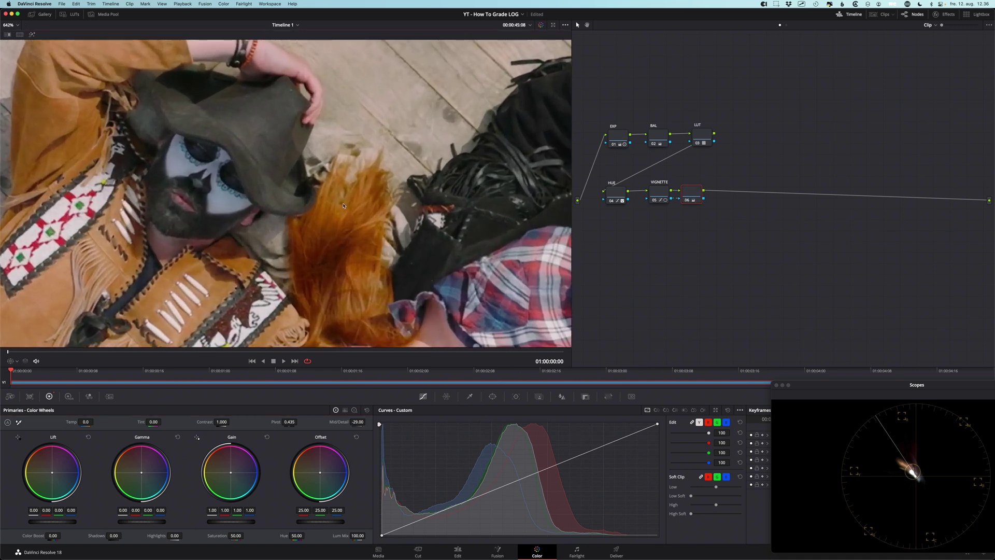
key(shift+z)
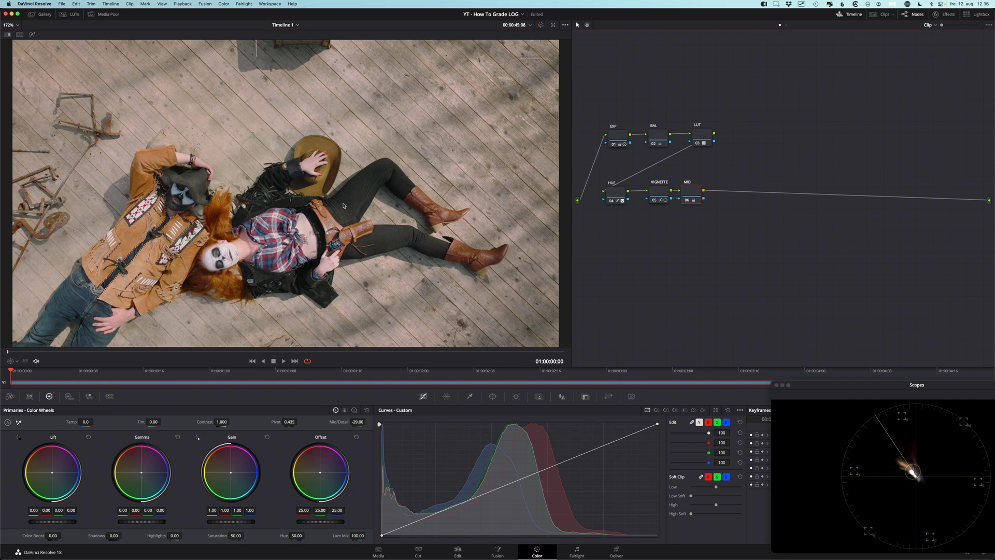
scroll(354, 200, down, 2)
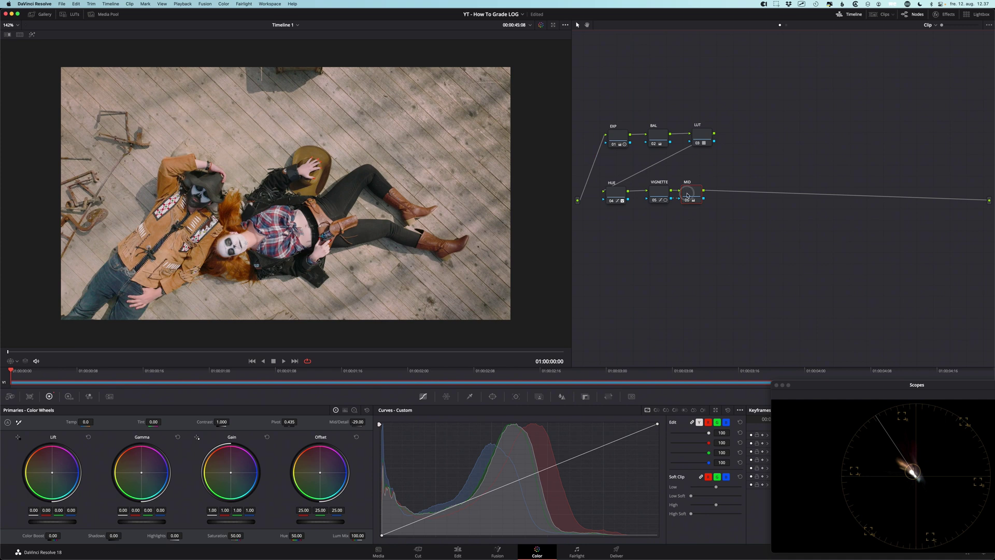
key(alt+s)
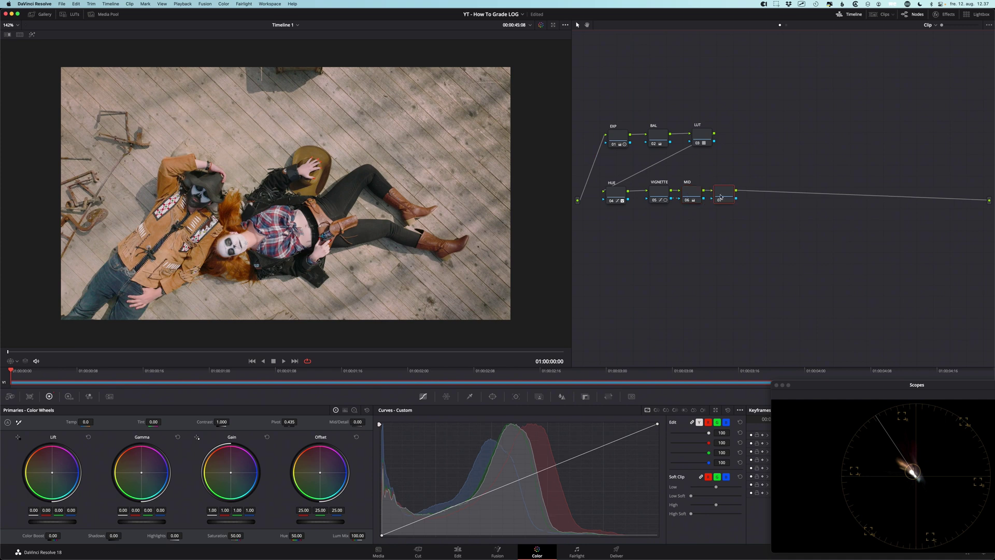
drag(695, 228, 622, 235)
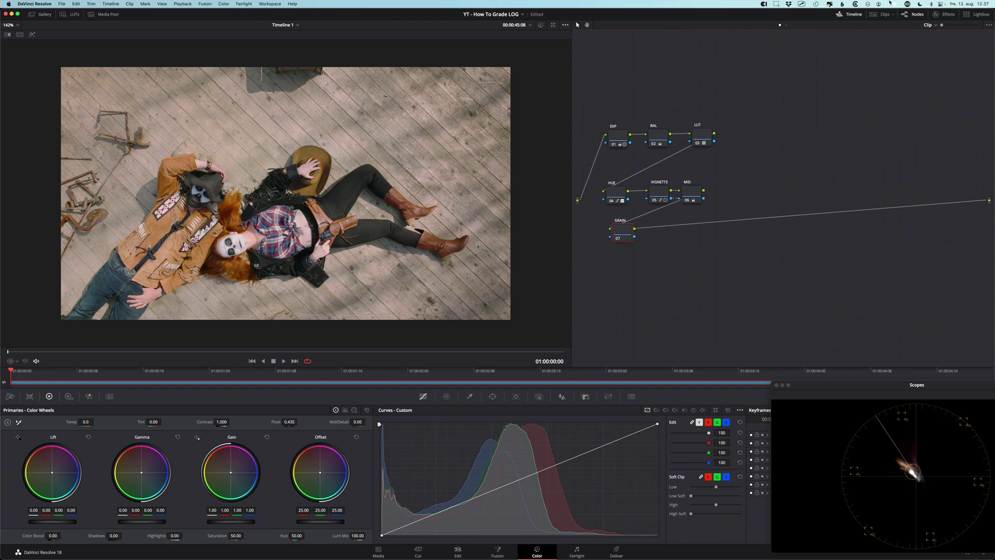
Apply the Film Grain effect to node 07 and choose its 35mm 400T preset
click(917, 16)
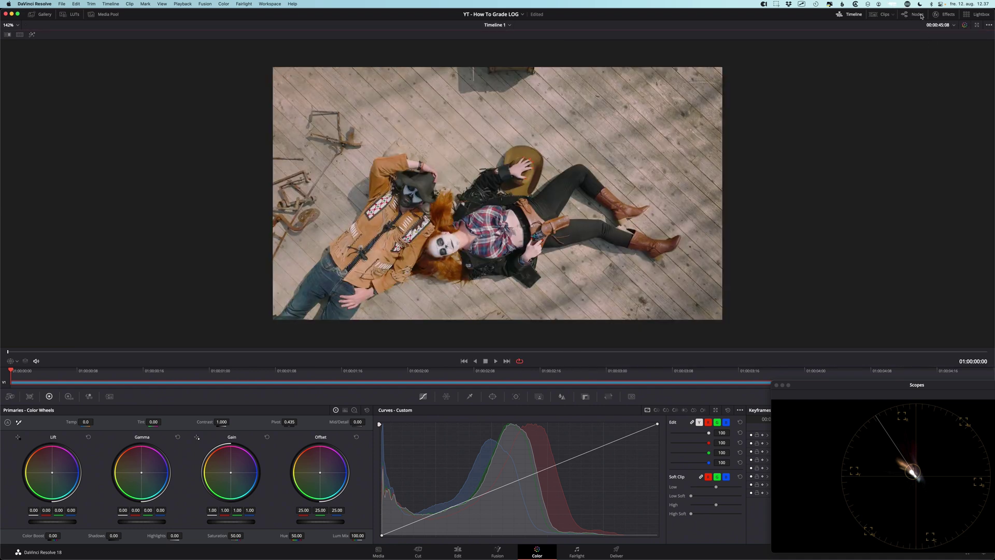
click(918, 15)
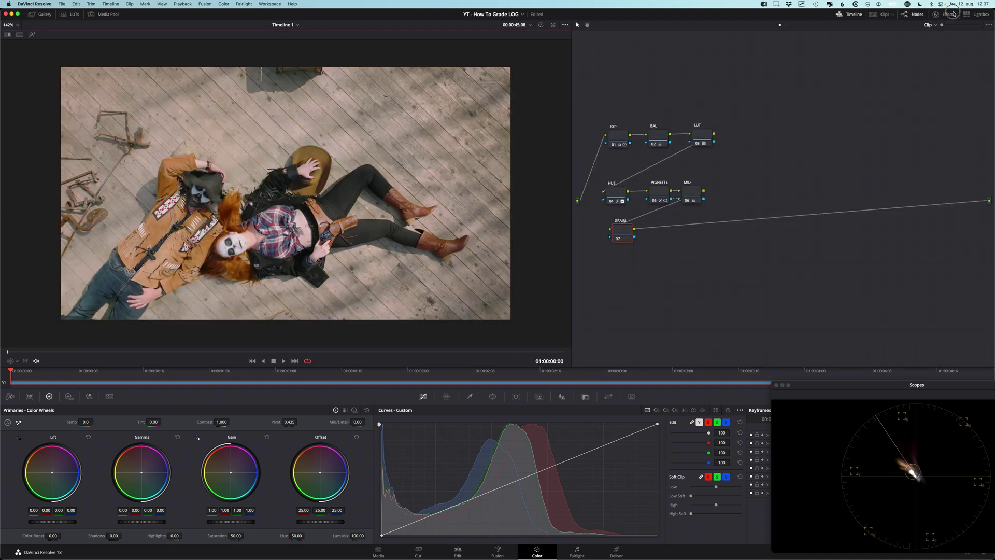
click(945, 14)
click(880, 205)
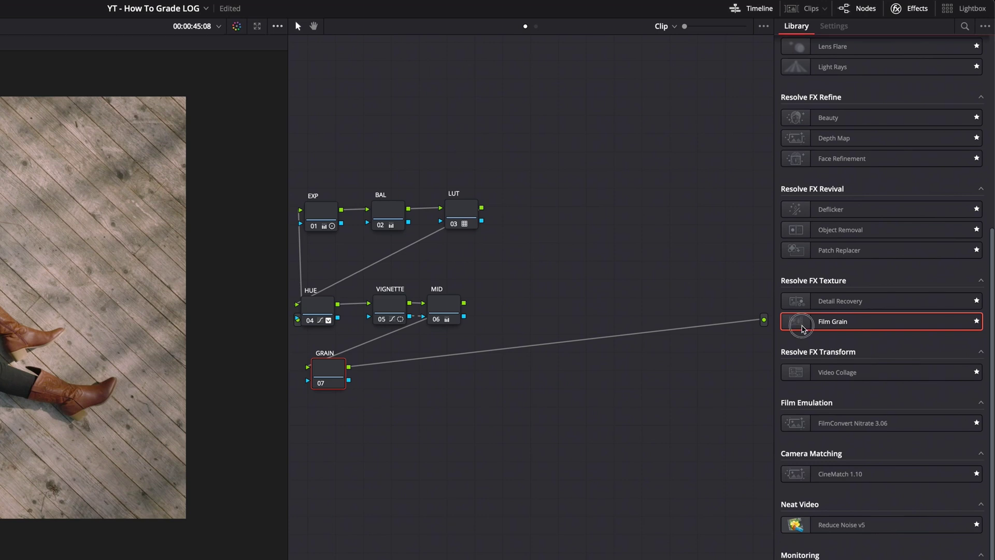
drag(801, 328, 324, 384)
click(896, 61)
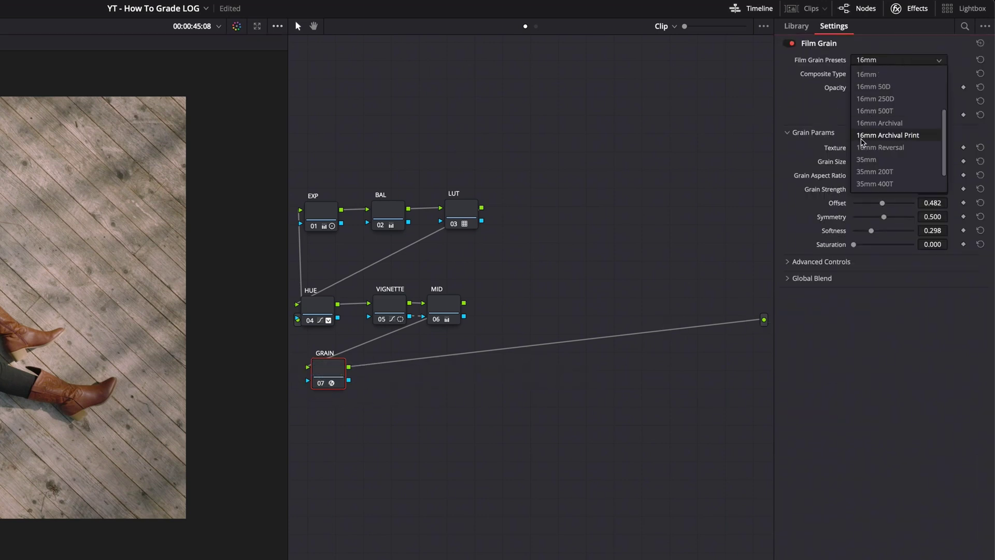
click(876, 161)
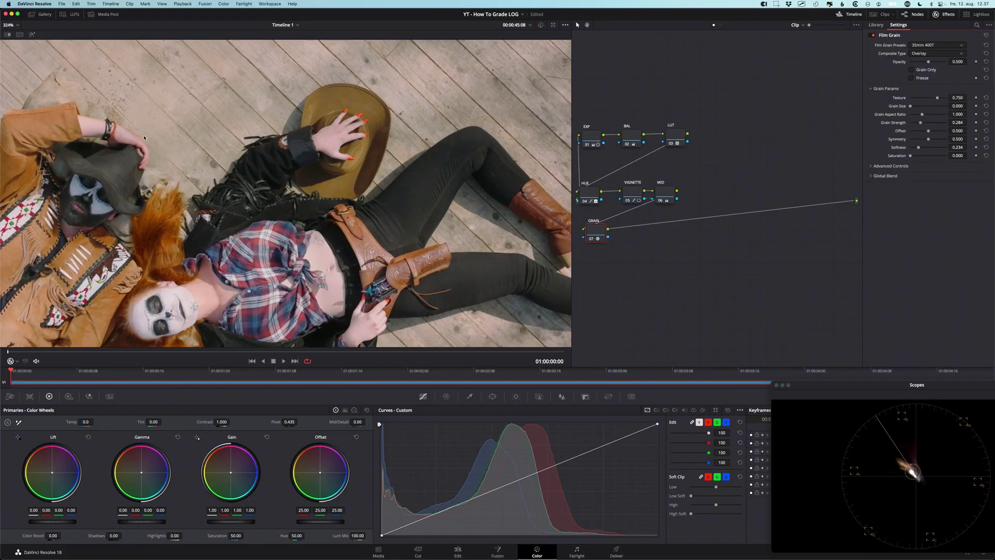
Zoom in on the faces and set Grain Size to 0.550 and Grain Strength to 0.458
scroll(144, 138, up, 2)
drag(144, 138, 408, 157)
scroll(374, 158, up, 1)
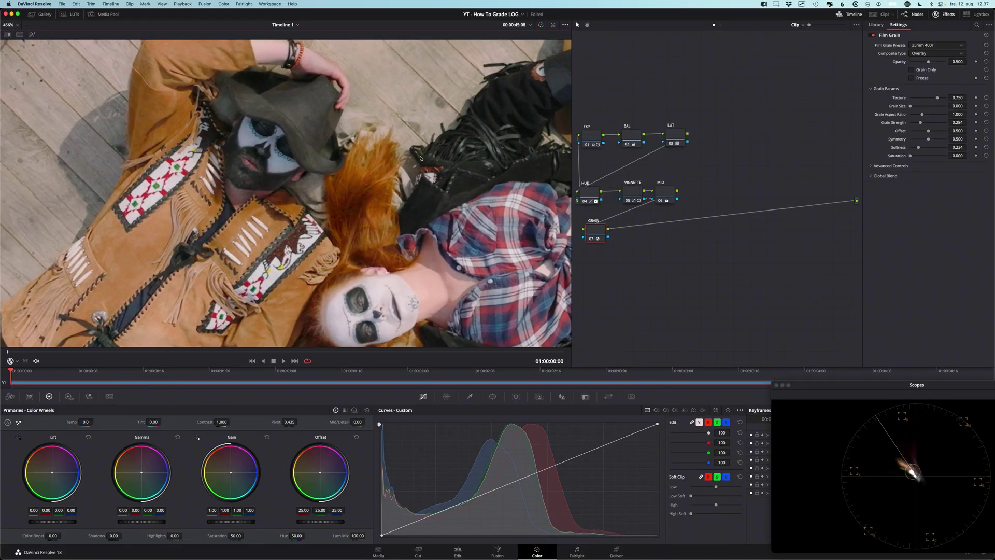
drag(423, 311, 322, 234)
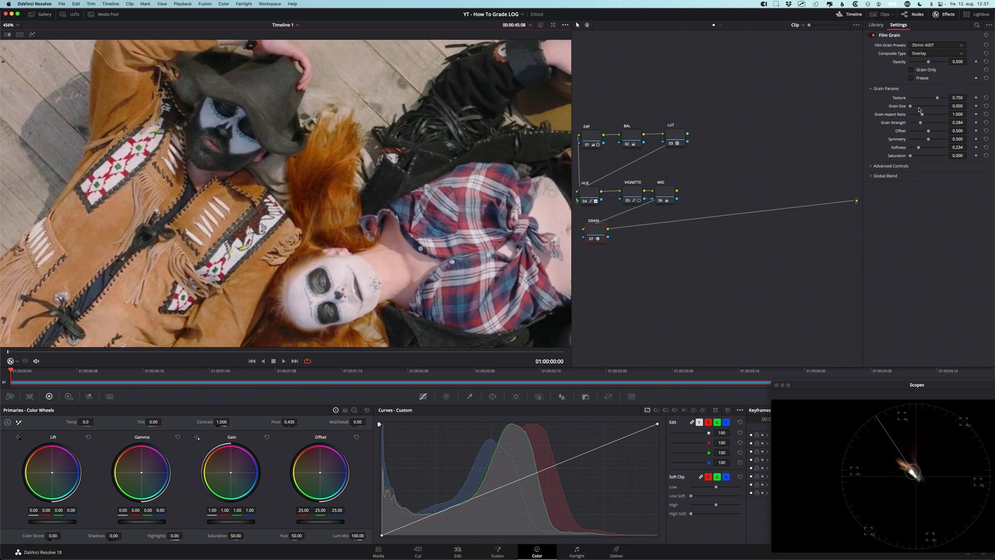
drag(911, 106, 927, 110)
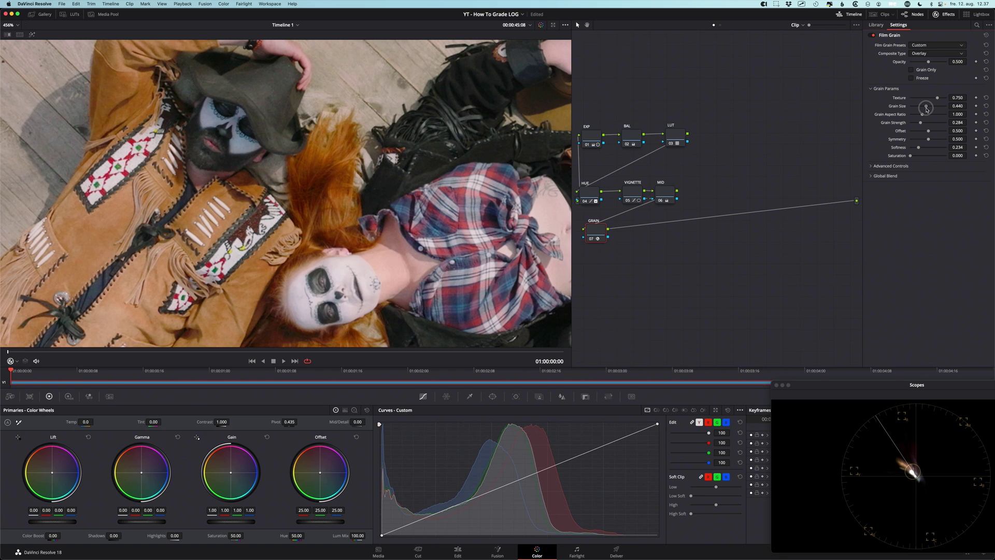
drag(927, 110, 931, 110)
drag(921, 123, 925, 125)
scroll(364, 169, down, 10)
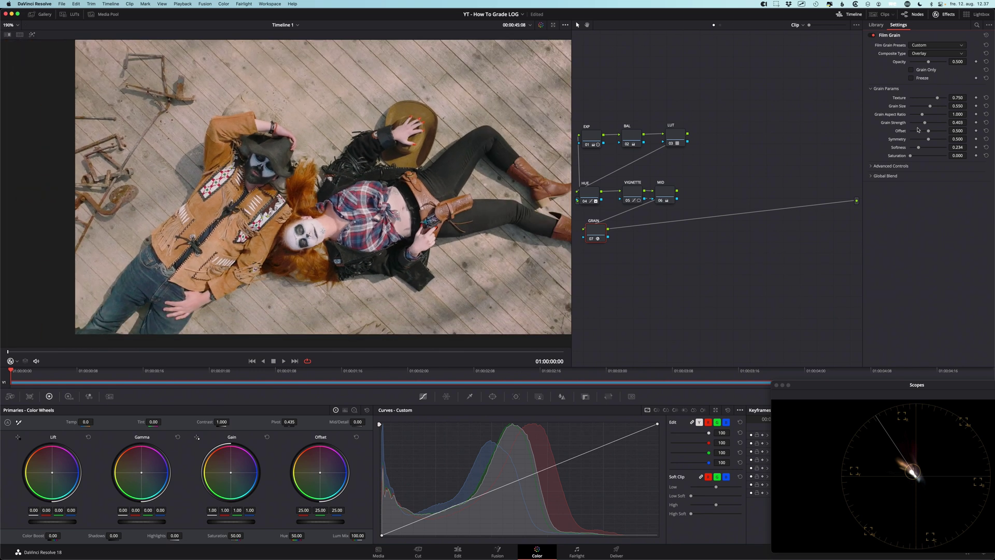
drag(925, 122, 927, 123)
scroll(363, 187, down, 2)
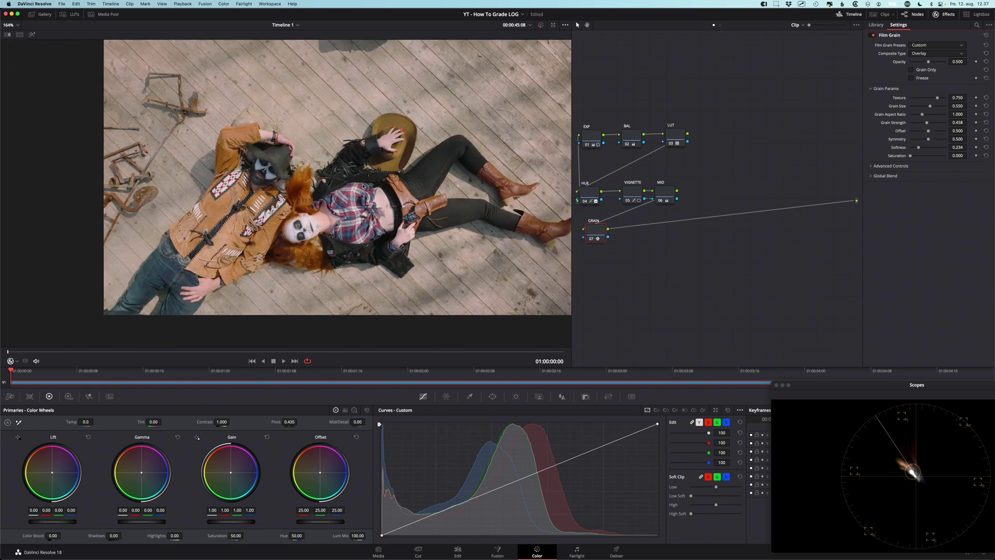
scroll(363, 187, up, 10)
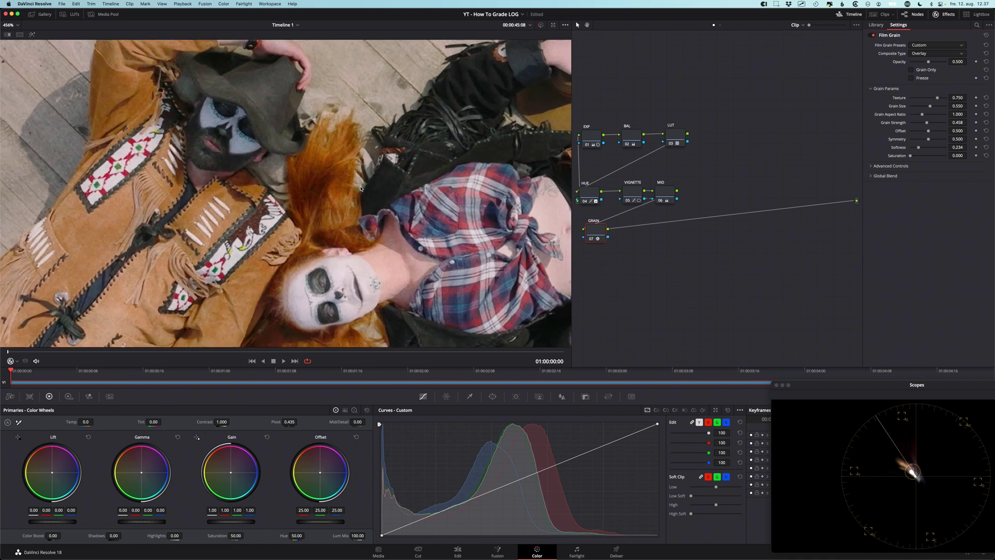
Toggle the grain node off and on at full frame to compare, then marquee-select the grading nodes
key(super+d)
key(super+d)
key(super+d)
key(super+d)
key(shift+z)
scroll(411, 200, down, 2)
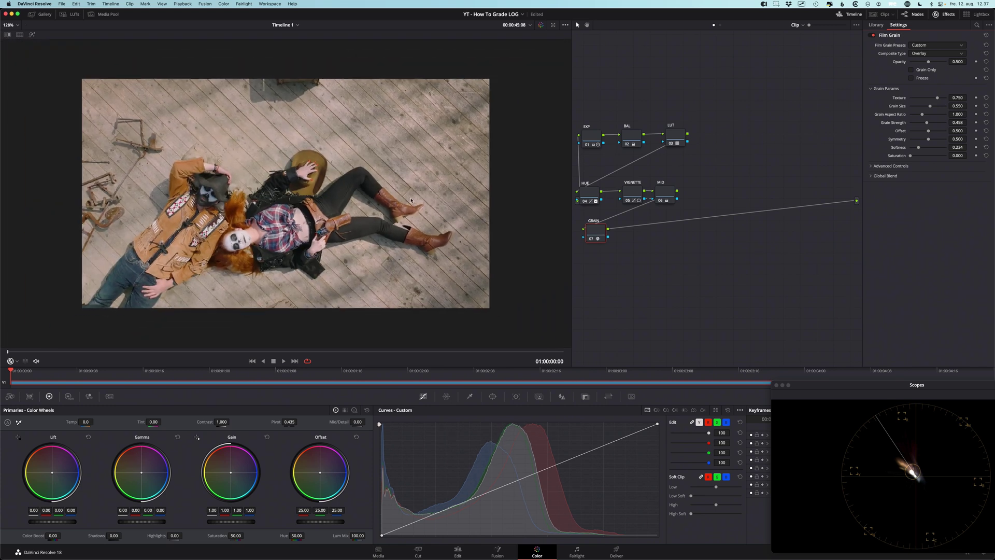
key(super+d)
key(super+d)
scroll(323, 215, up, 1)
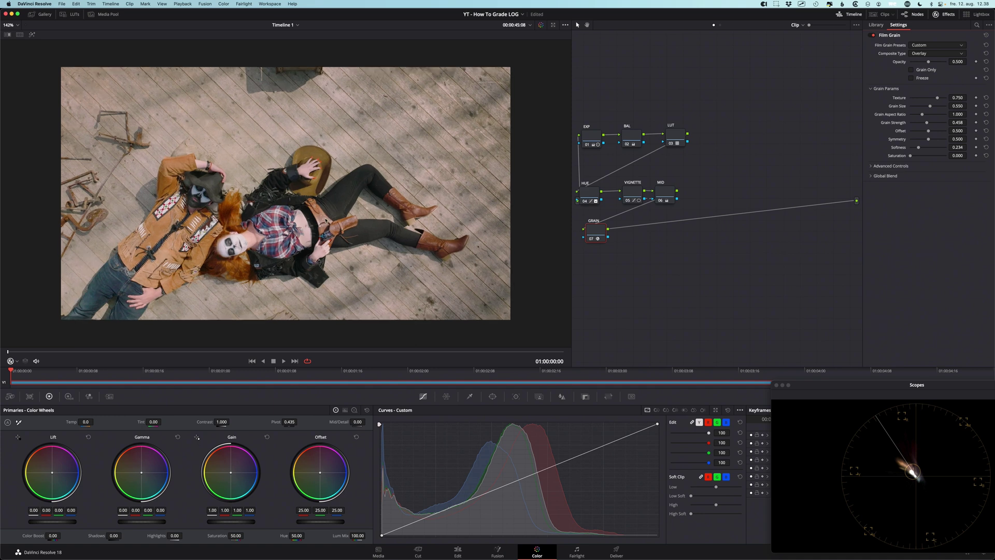
drag(586, 93, 705, 262)
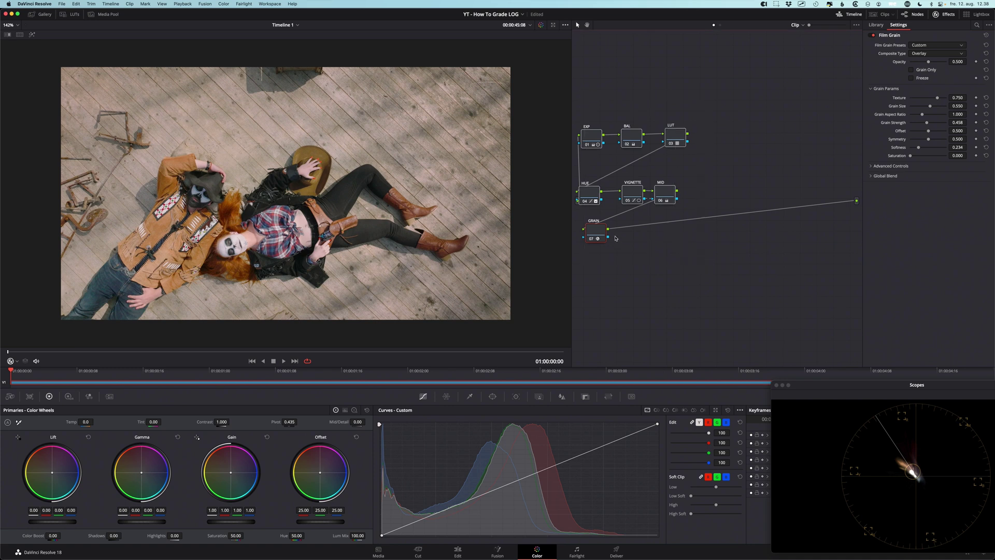
Shift the node tree right, save the project, and disable all seven nodes to show the LOG footage
drag(601, 232, 669, 248)
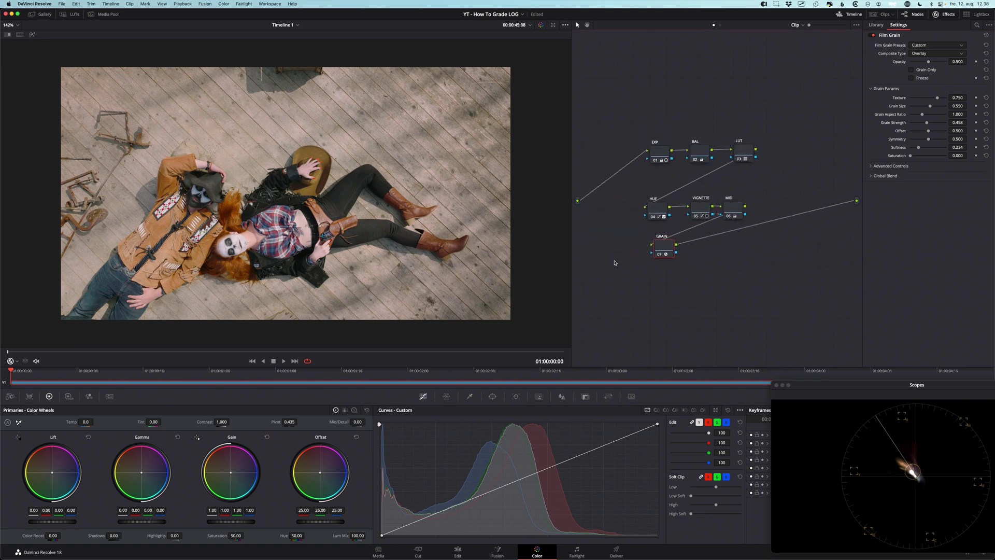
key(super+s)
drag(639, 102, 763, 293)
key(super+d)
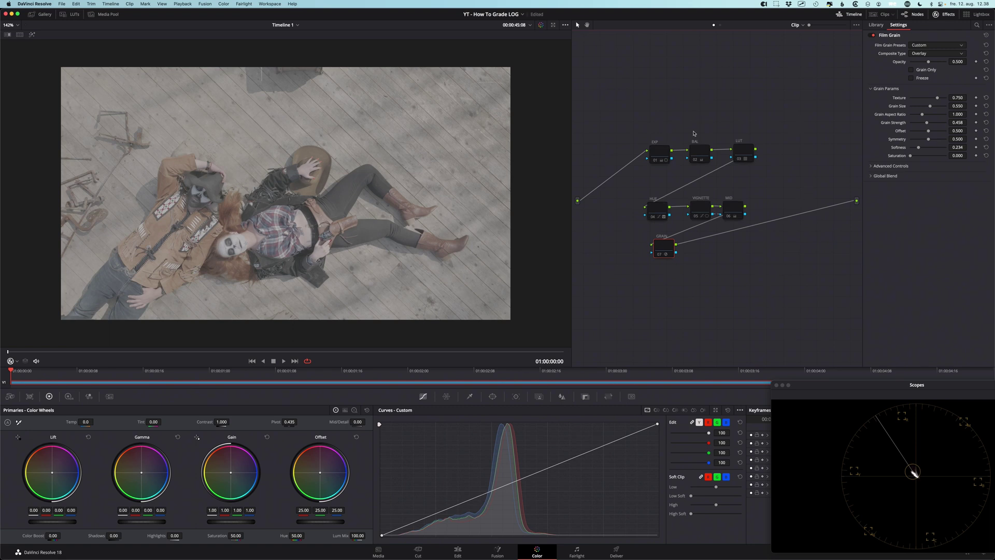
Re-enable the LUT node, glancing at the DJI Mavic 3 LUT list, then re-enable the EXP node
click(745, 154)
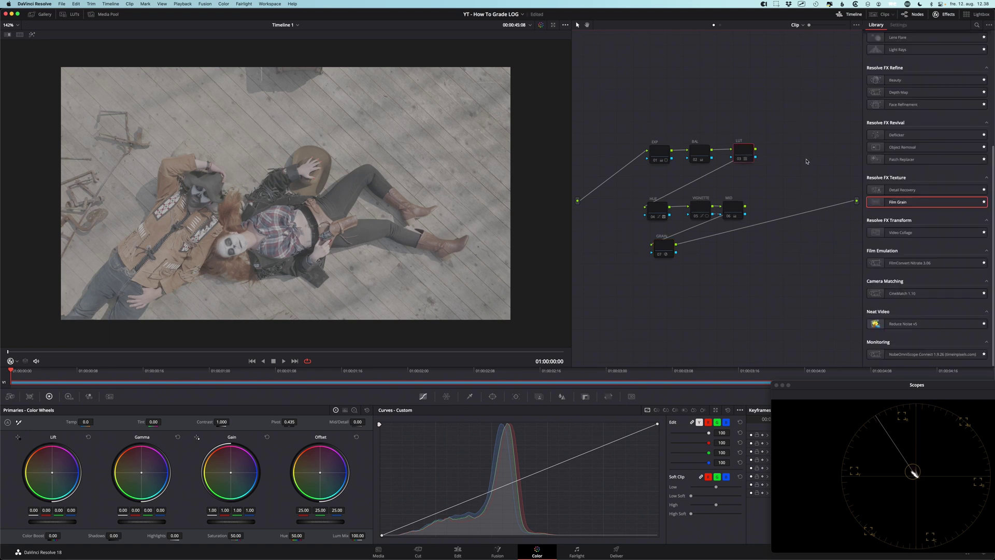
key(super+d)
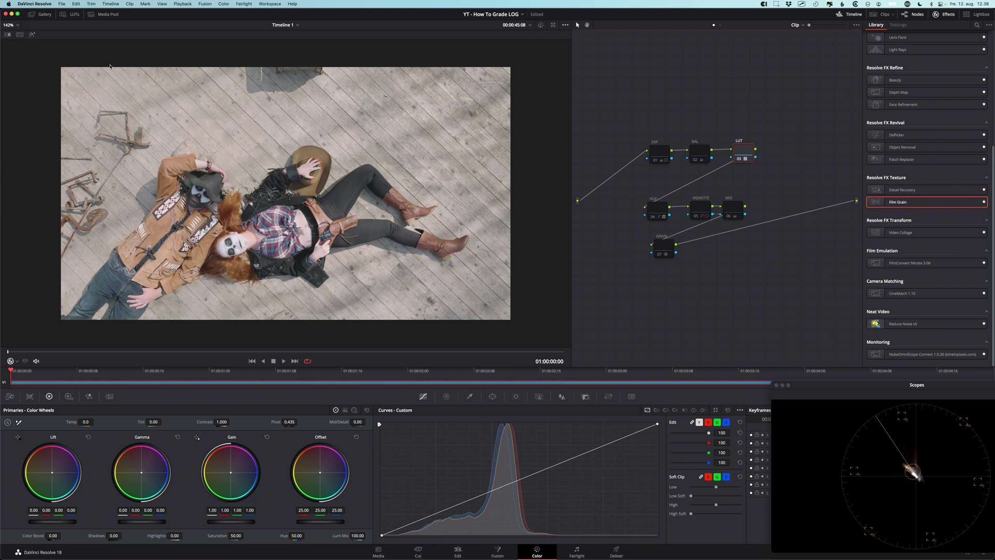
click(74, 14)
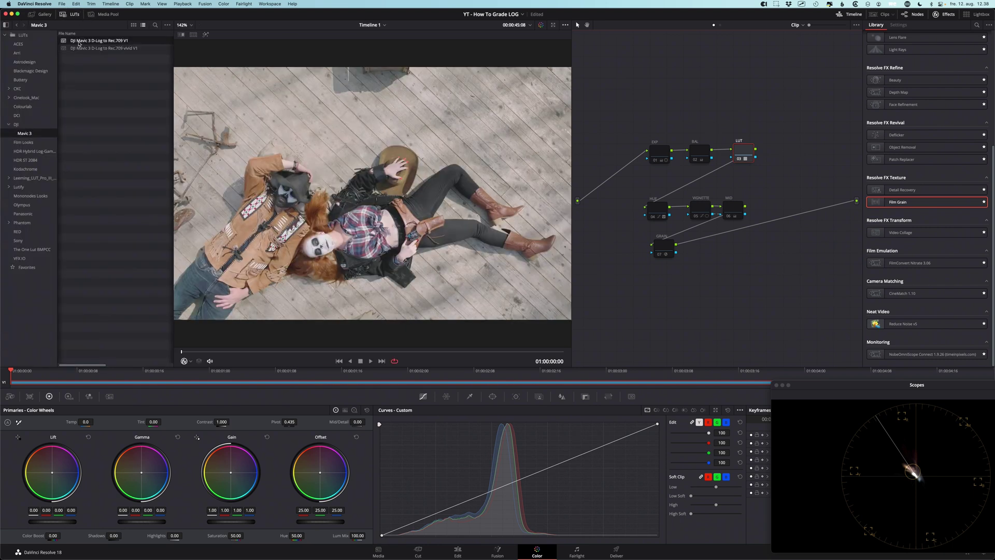
click(74, 15)
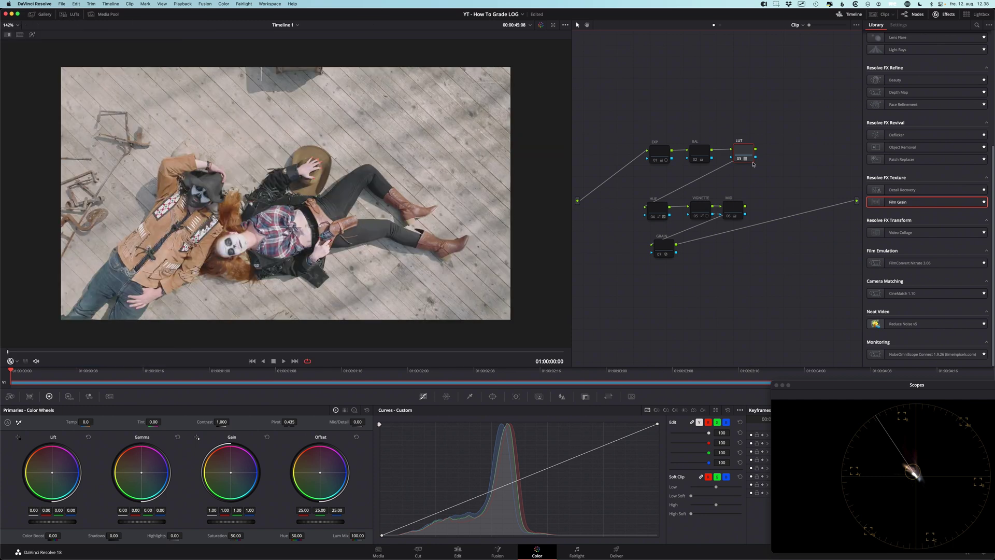
click(660, 155)
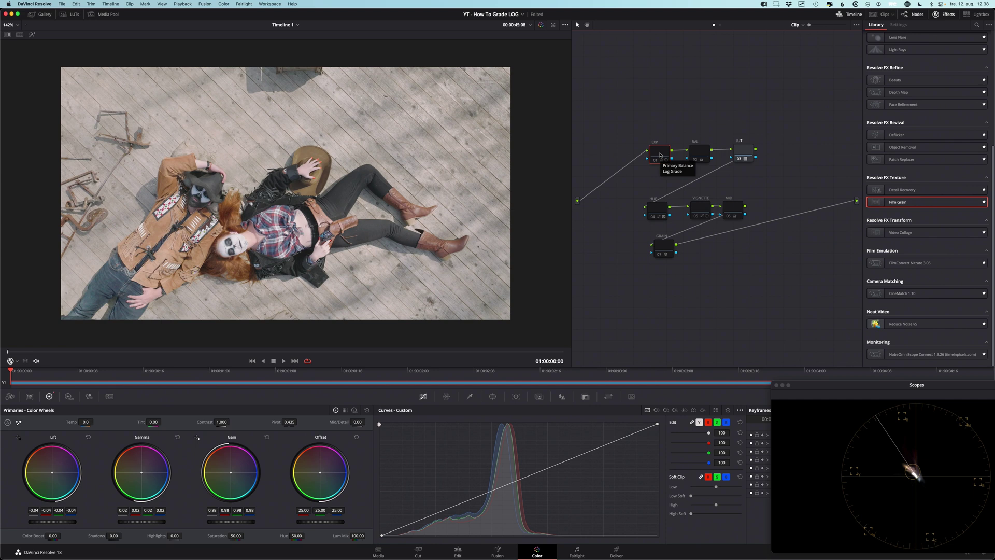
key(ctrl+d)
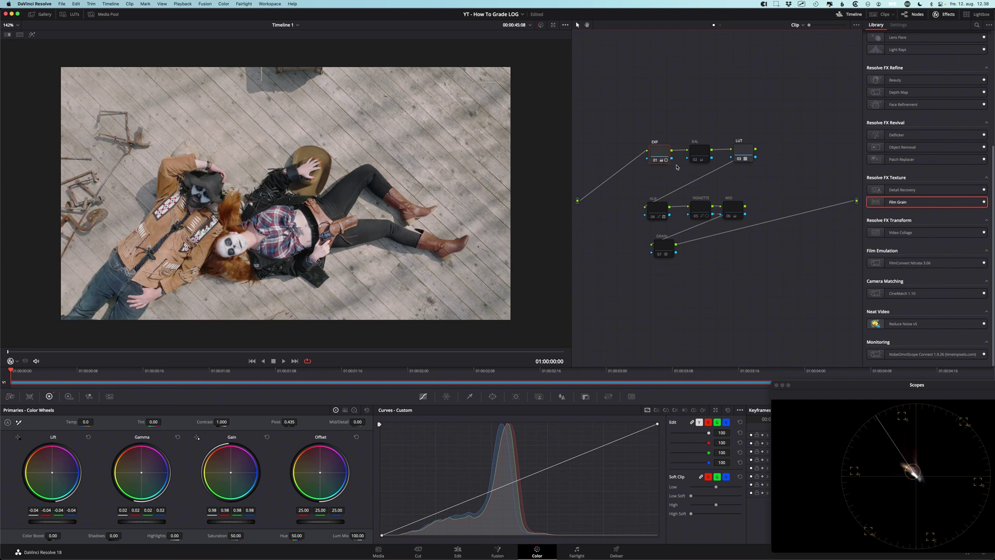
Step through BAL, HUE, VIGNETTE, MID and GRAIN, re-enabling HUE and VIGNETTE
click(700, 154)
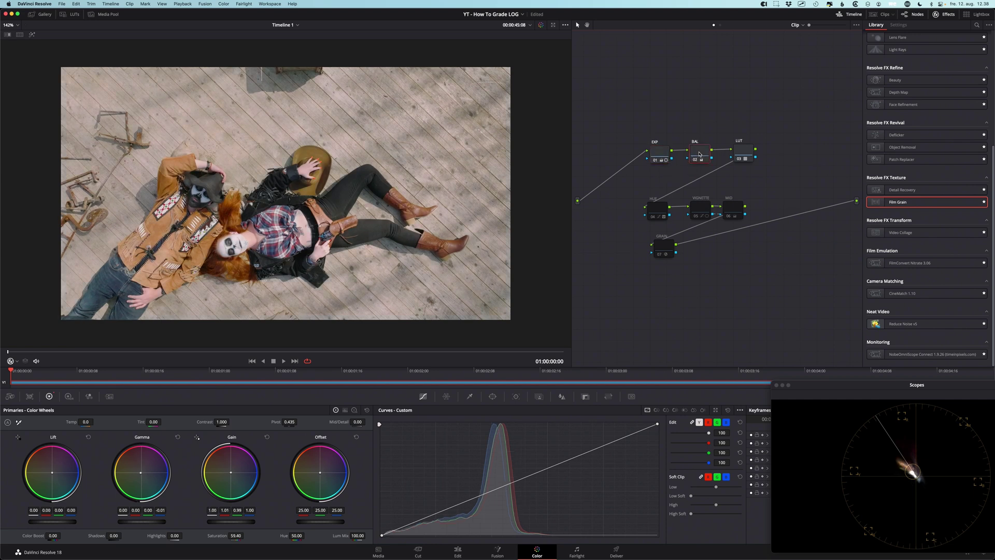
click(655, 210)
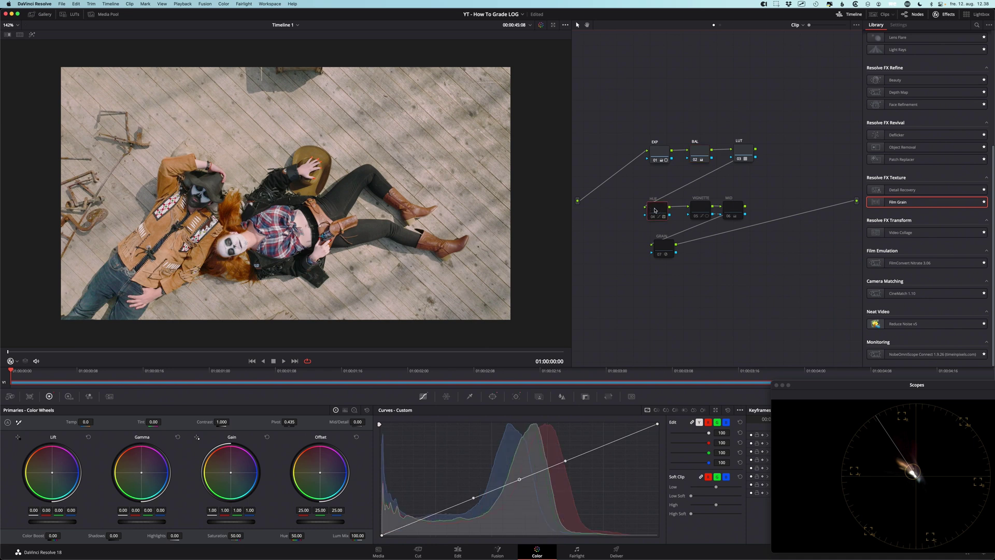
key(ctrl+d)
key(ctrl+d)
key(ctrl+d)
key(ctrl+d)
key(ctrl+d)
key(ctrl+d)
key(ctrl+d)
click(697, 208)
key(ctrl+d)
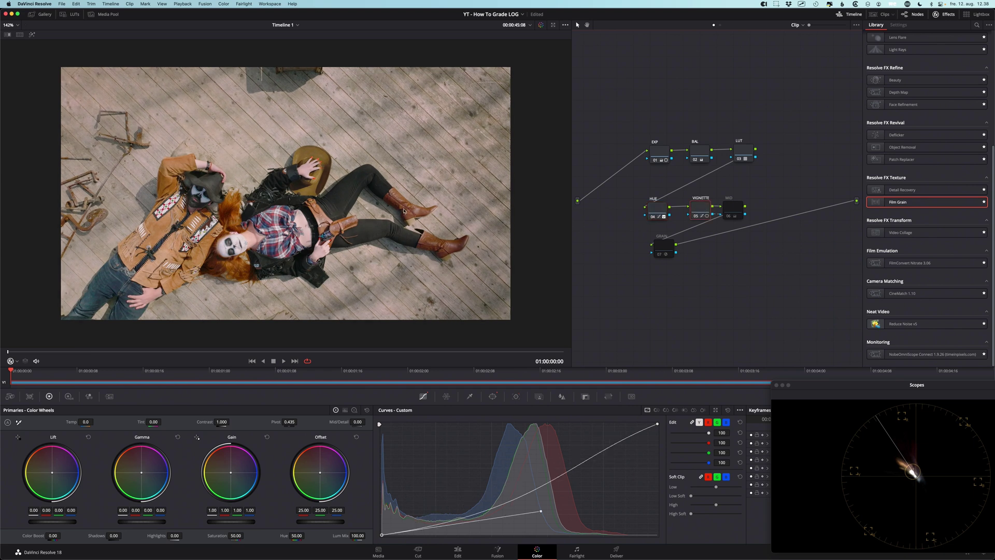
key(ctrl+d)
key(ctrl+d)
key(ctrl+d)
click(735, 212)
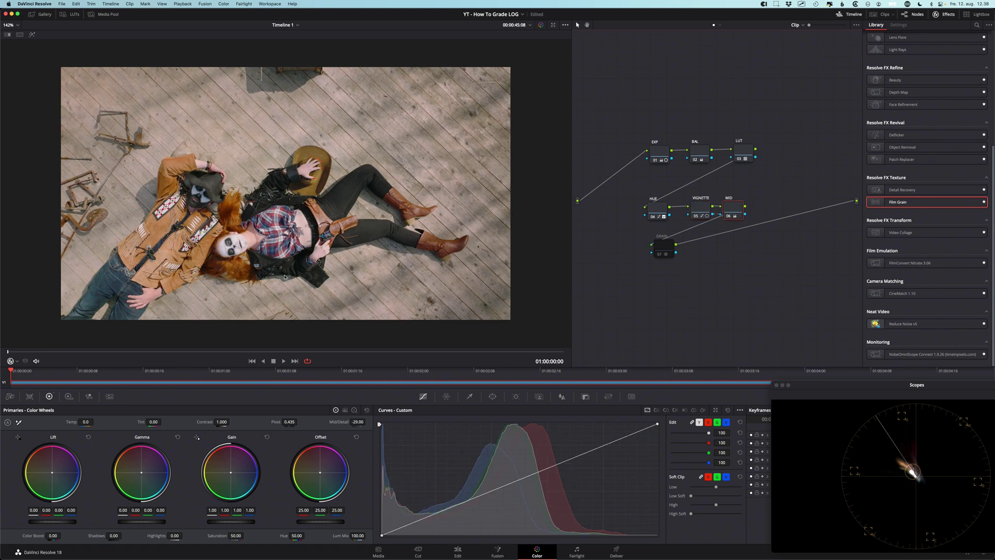
click(662, 250)
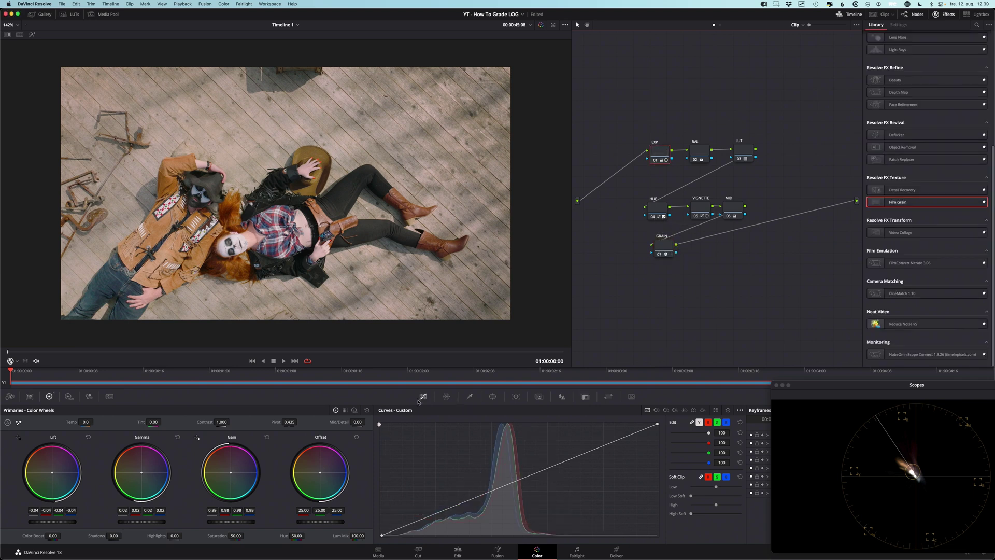
Add several control points along the EXP node's custom curve line
click(445, 513)
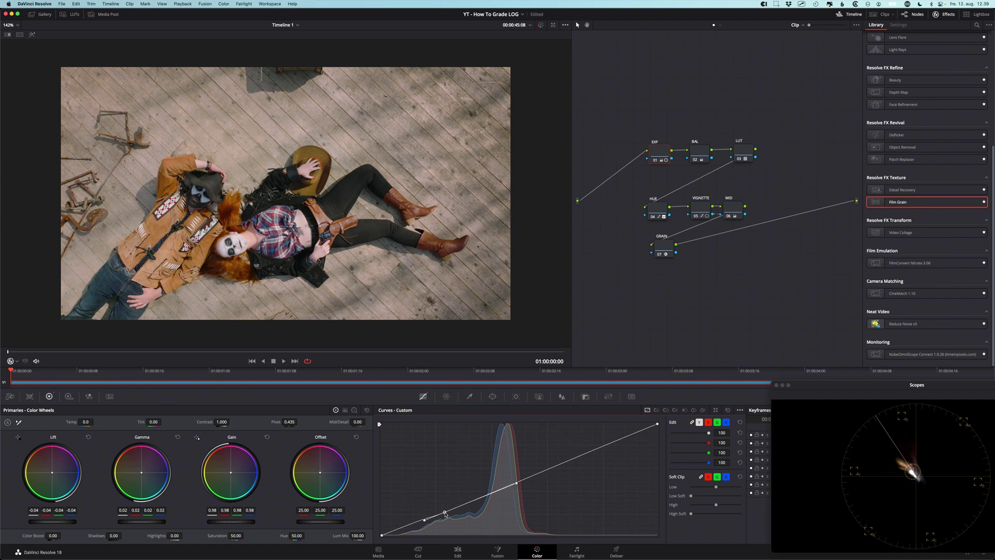
click(528, 476)
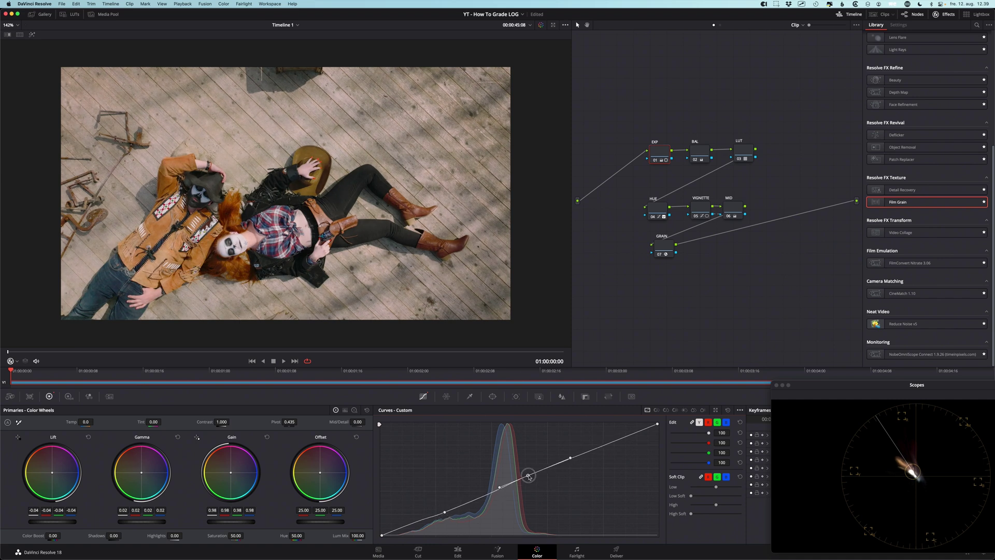